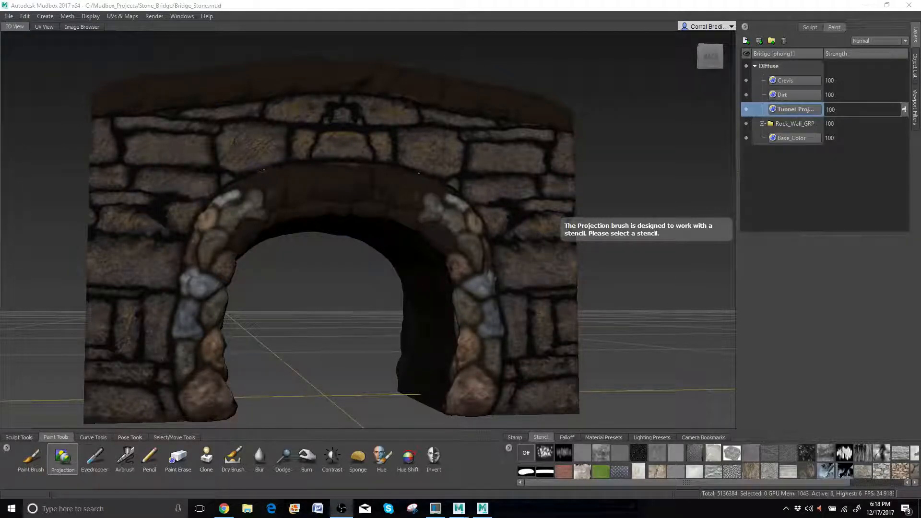
Step: Project the brown river rock stencil onto the unpainted stones along the inner edge of the tunnel arch
{"action": "scroll", "coordinate": [229, 270], "scroll_direction": "up", "scroll_amount": 3}
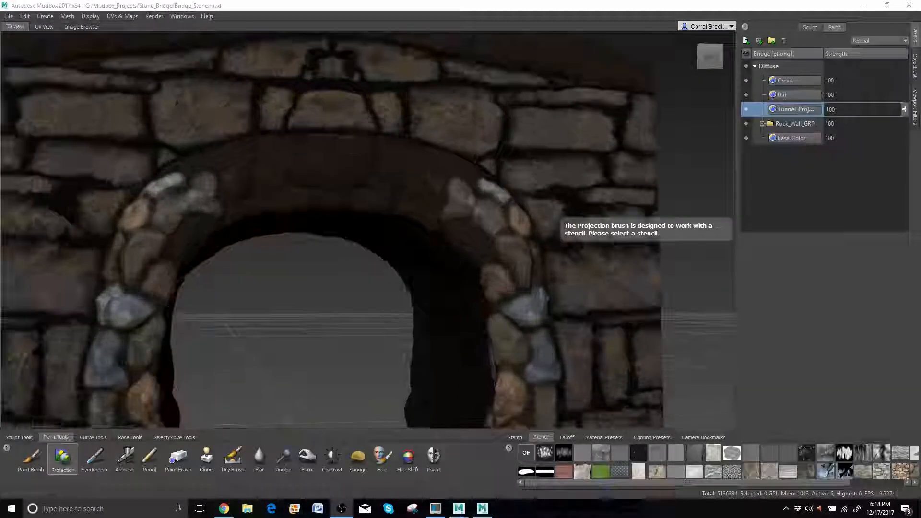
{"action": "middle_click_drag", "start_coordinate": [183, 183], "coordinate": [310, 208], "text": "alt"}
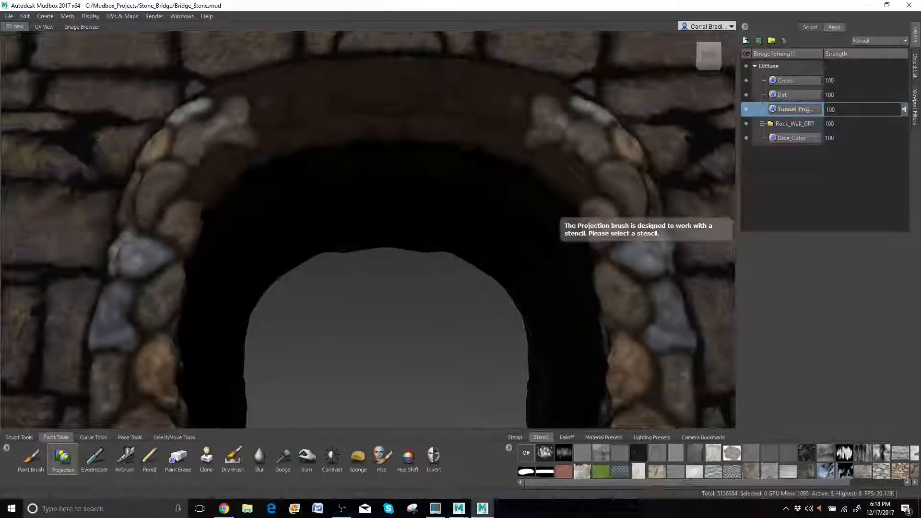
{"action": "left_click_drag", "start_coordinate": [333, 258], "coordinate": [342, 276], "text": "alt"}
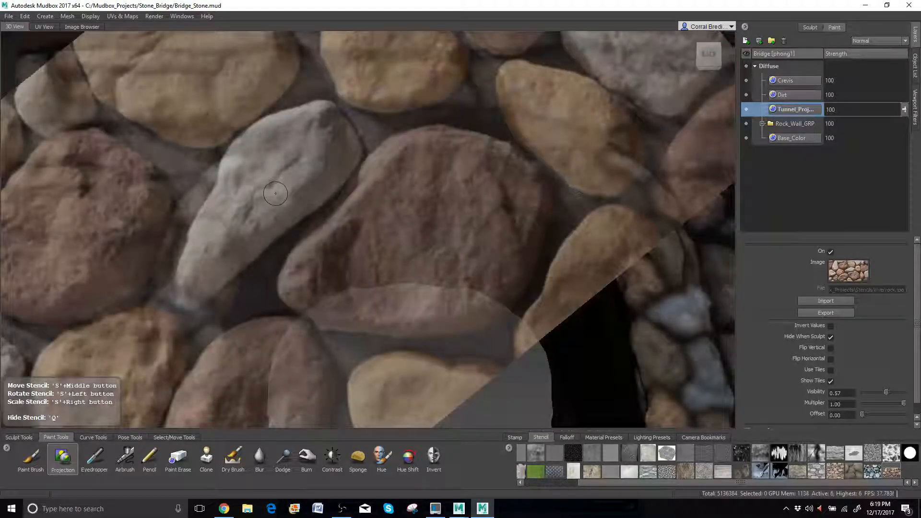
{"action": "key", "text": "q"}
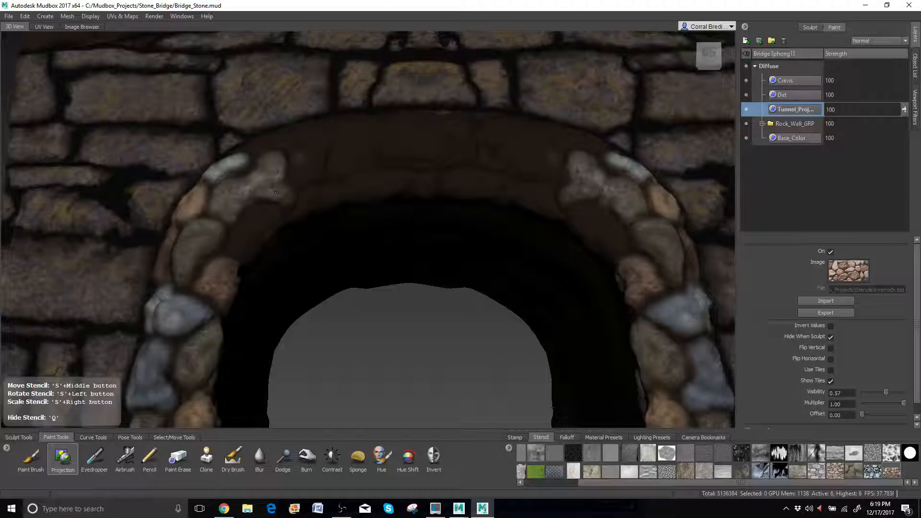
{"action": "mouse_move", "coordinate": [275, 192]}
{"action": "left_mouse_down", "text": "alt"}
{"action": "mouse_move", "coordinate": [253, 198]}
{"action": "mouse_move", "coordinate": [252, 188]}
{"action": "mouse_move", "coordinate": [239, 214]}
{"action": "mouse_move", "coordinate": [259, 211]}
{"action": "mouse_move", "coordinate": [276, 192]}
{"action": "mouse_move", "coordinate": [270, 177]}
{"action": "mouse_move", "coordinate": [257, 180]}
{"action": "mouse_move", "coordinate": [240, 199]}
{"action": "mouse_move", "coordinate": [248, 224]}
{"action": "mouse_move", "coordinate": [274, 194]}
{"action": "left_mouse_up", "text": "alt"}
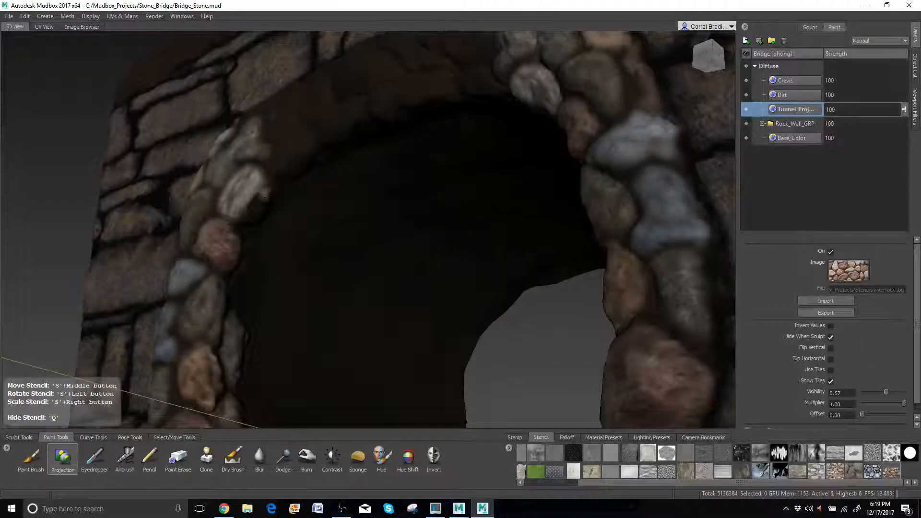
{"action": "mouse_move", "coordinate": [263, 204]}
{"action": "left_mouse_down"}
{"action": "mouse_move", "coordinate": [242, 219]}
{"action": "mouse_move", "coordinate": [262, 211]}
{"action": "mouse_move", "coordinate": [272, 219]}
{"action": "left_mouse_up"}
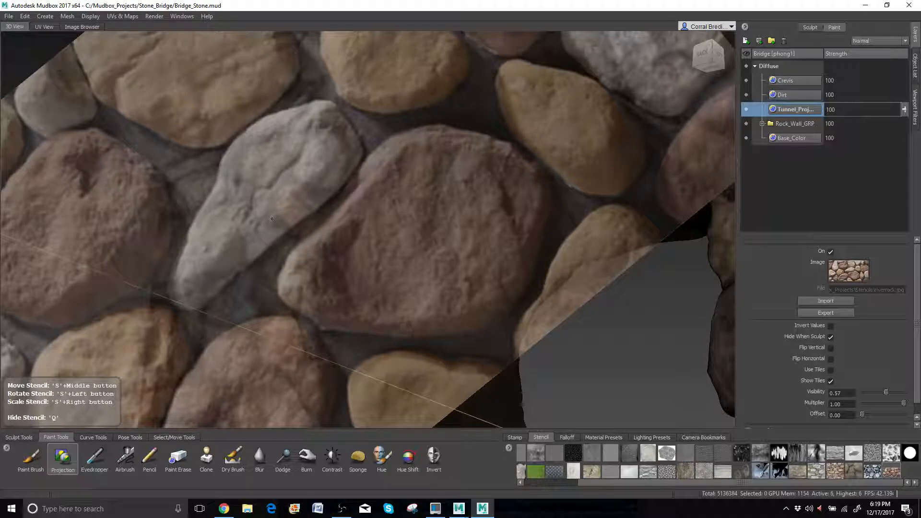
{"action": "left_click_drag", "start_coordinate": [272, 219], "coordinate": [286, 219], "text": "alt"}
{"action": "left_click_drag", "start_coordinate": [327, 230], "coordinate": [343, 256]}
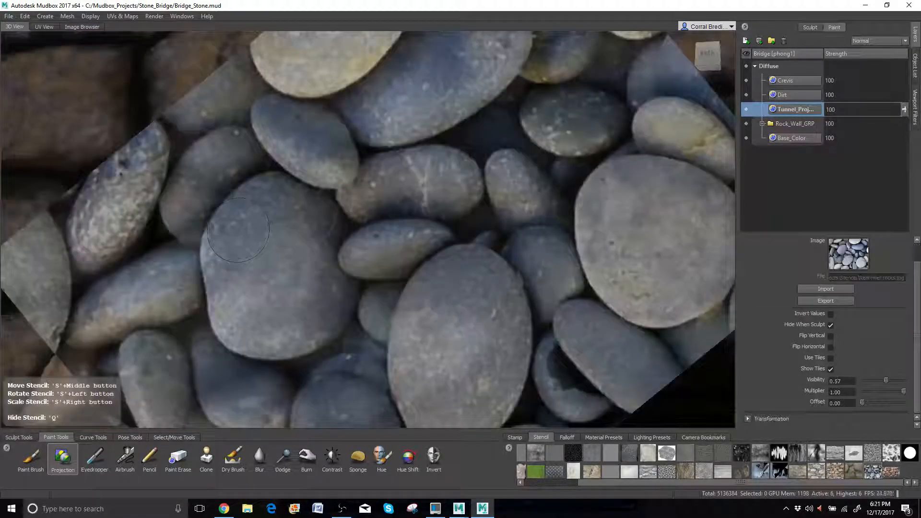
Step: Project the blue-grey river rocks stencil onto the narrow stones along the arch's upper outer edge
{"action": "key", "text": "q"}
{"action": "key", "text": "q"}
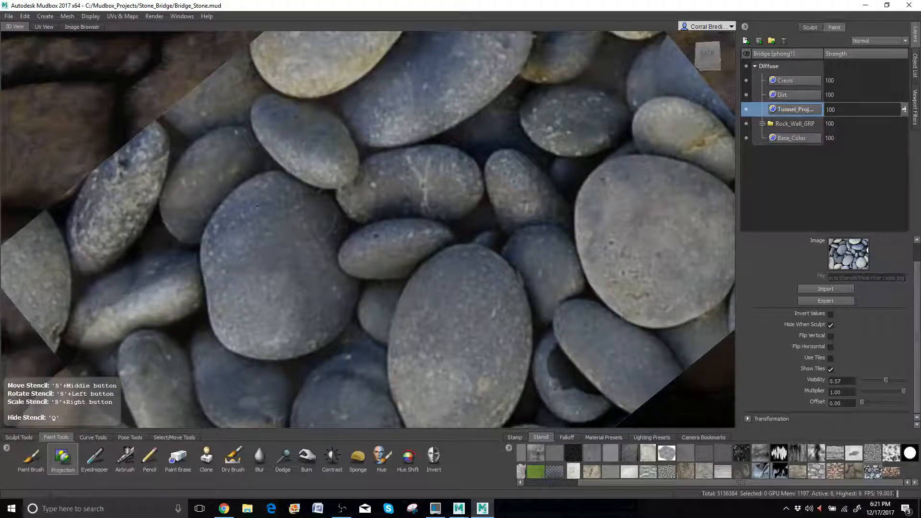
{"action": "key", "text": "q"}
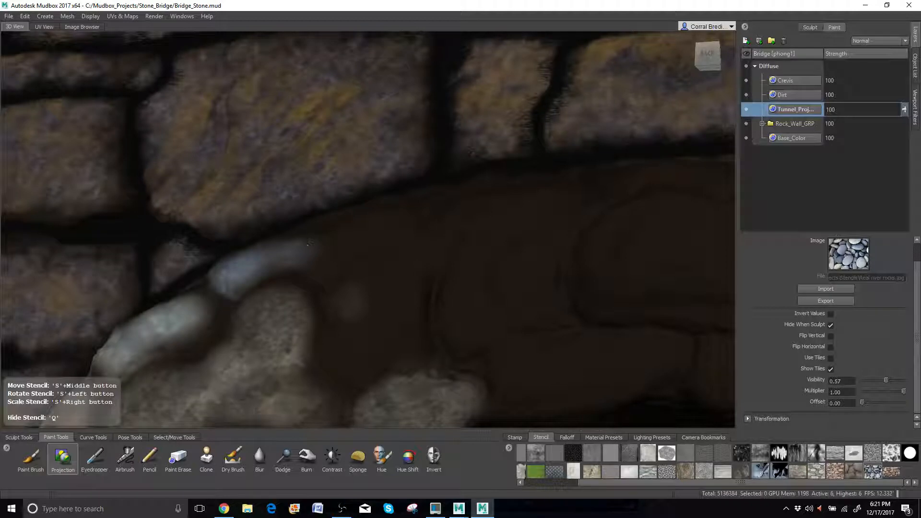
{"action": "key", "text": "q"}
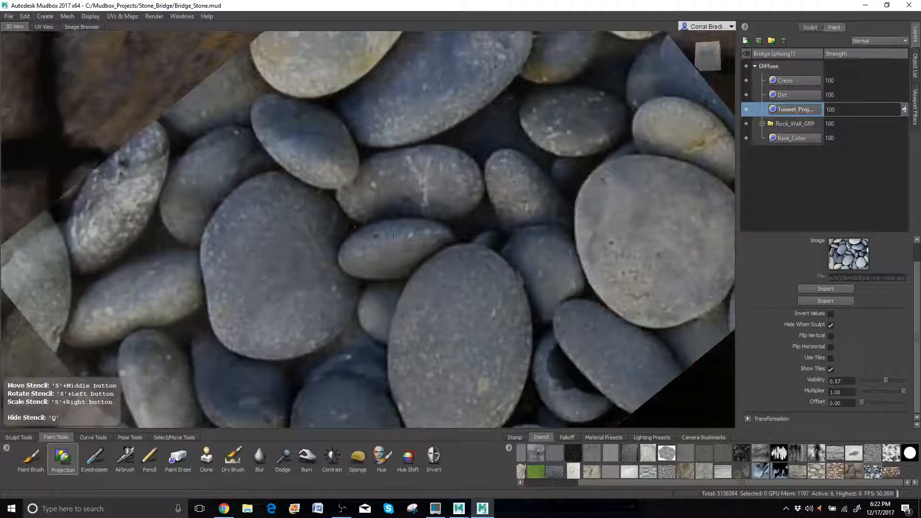
Step: Switch to the brown river rock stencil and project its reddish rock onto the arch stone below the blue ones
{"action": "left_click", "coordinate": [890, 473]}
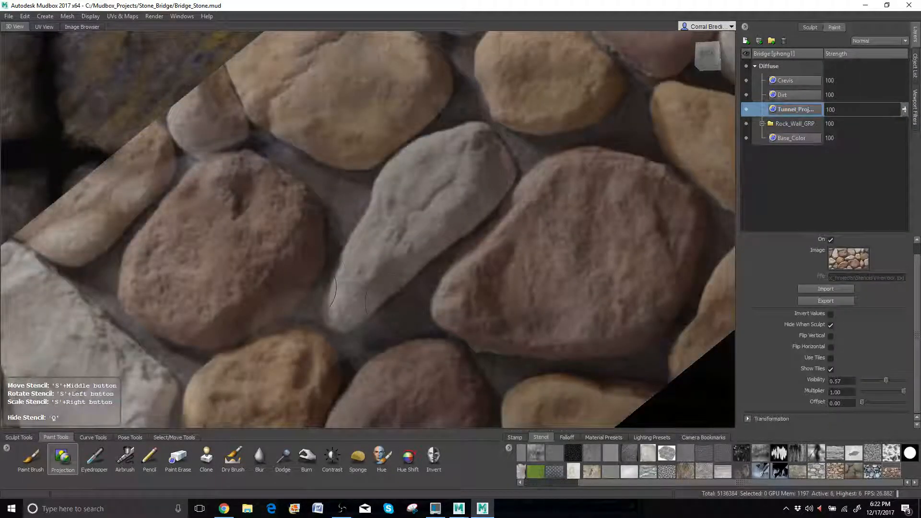
{"action": "key", "text": "q"}
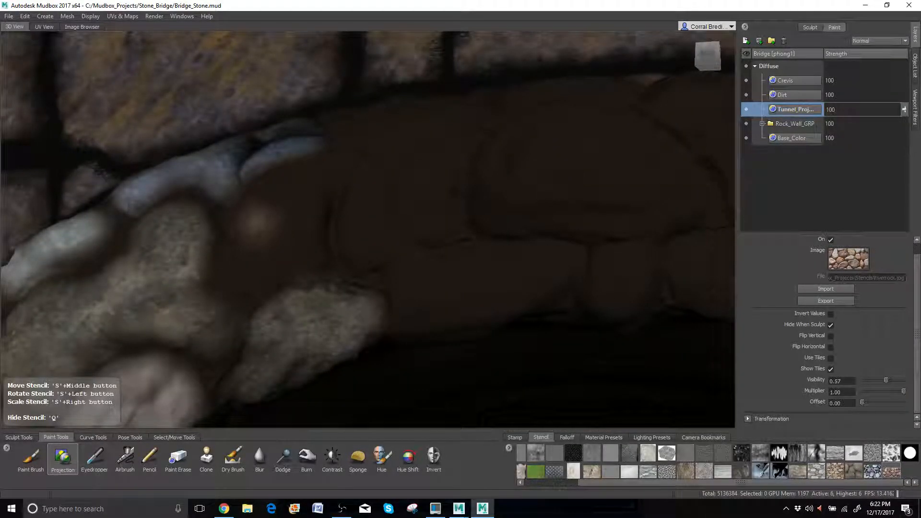
{"action": "key", "text": "q"}
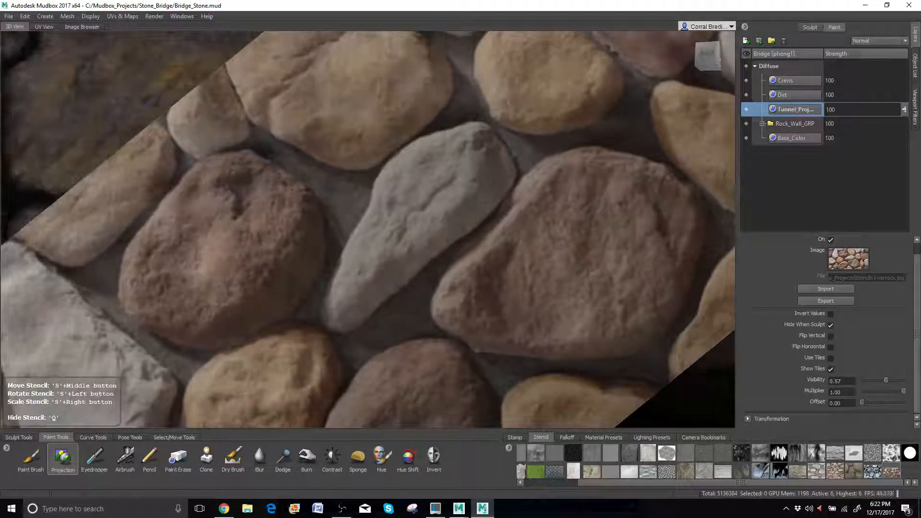
{"action": "key", "text": "q"}
{"action": "key", "text": "q"}
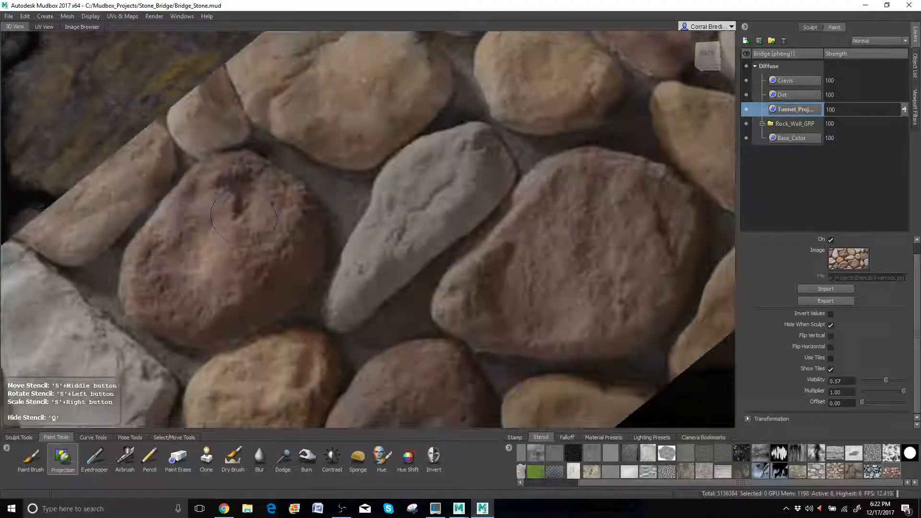
{"action": "key", "text": "q"}
{"action": "mouse_move", "coordinate": [238, 224]}
{"action": "left_mouse_down"}
{"action": "mouse_move", "coordinate": [227, 225]}
{"action": "mouse_move", "coordinate": [268, 211]}
{"action": "mouse_move", "coordinate": [274, 233]}
{"action": "mouse_move", "coordinate": [246, 262]}
{"action": "mouse_move", "coordinate": [242, 243]}
{"action": "mouse_move", "coordinate": [240, 279]}
{"action": "left_mouse_up"}
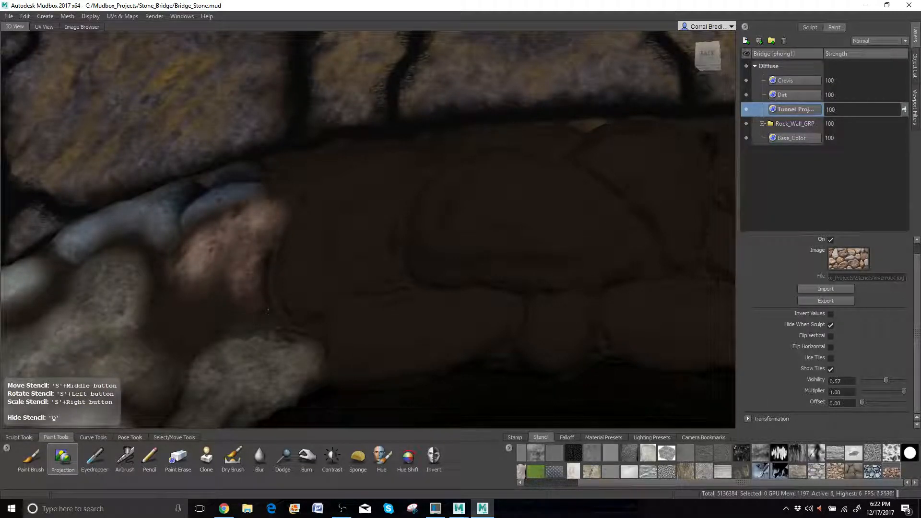
{"action": "mouse_move", "coordinate": [268, 310]}
{"action": "left_mouse_down"}
{"action": "mouse_move", "coordinate": [197, 288]}
{"action": "mouse_move", "coordinate": [172, 298]}
{"action": "mouse_move", "coordinate": [186, 322]}
{"action": "mouse_move", "coordinate": [201, 302]}
{"action": "left_mouse_up"}
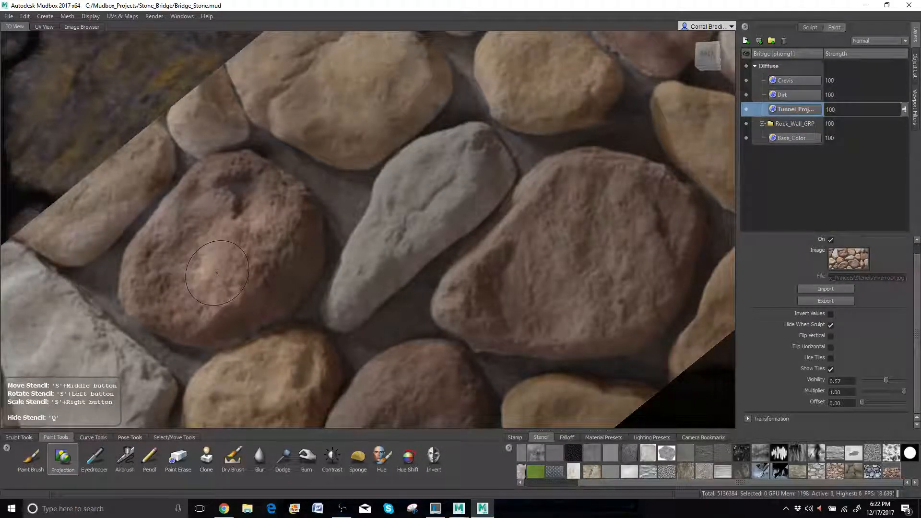
Step: Project pale grey, reddish and tan rocks from the river rock stencil onto the bare stones across the arch's crown
{"action": "key", "text": "q"}
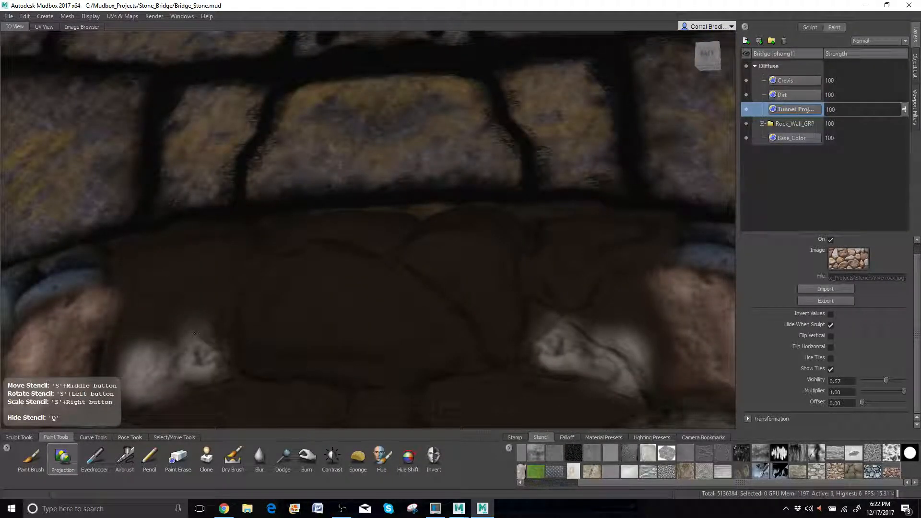
{"action": "key", "text": "q"}
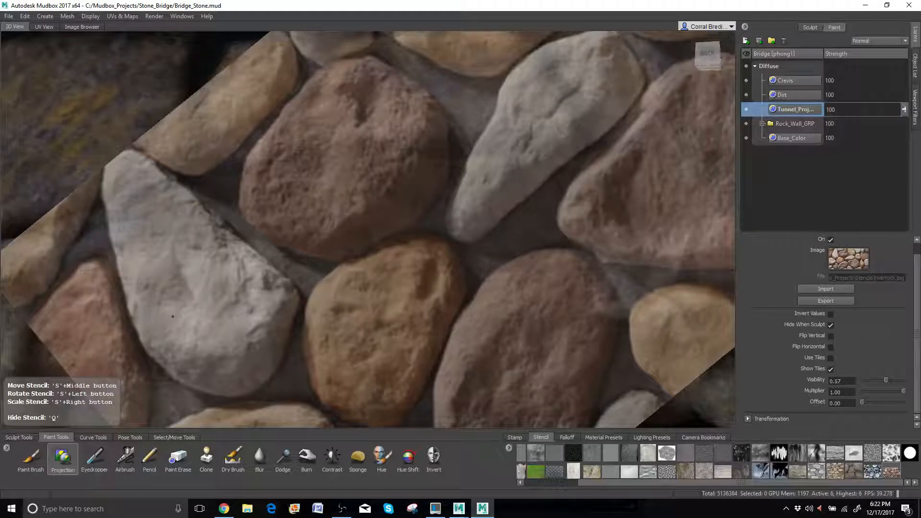
{"action": "key", "text": "q"}
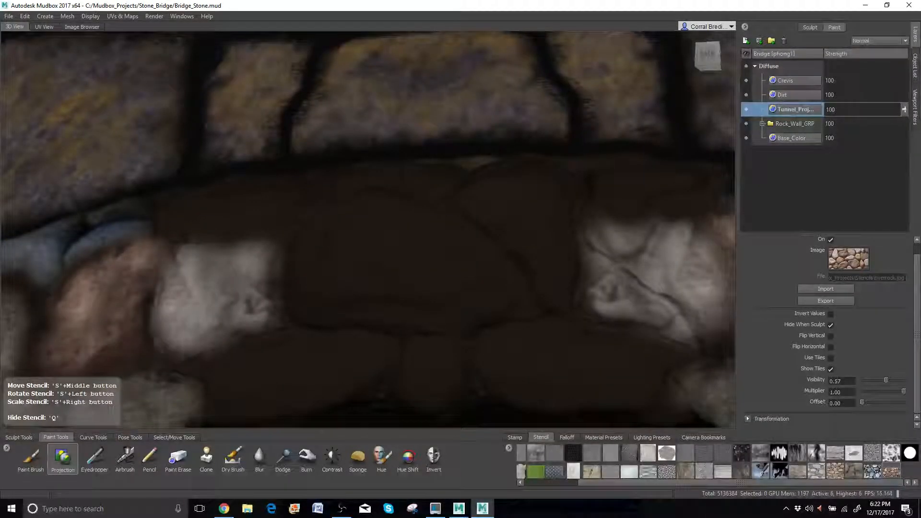
{"action": "key", "text": "q"}
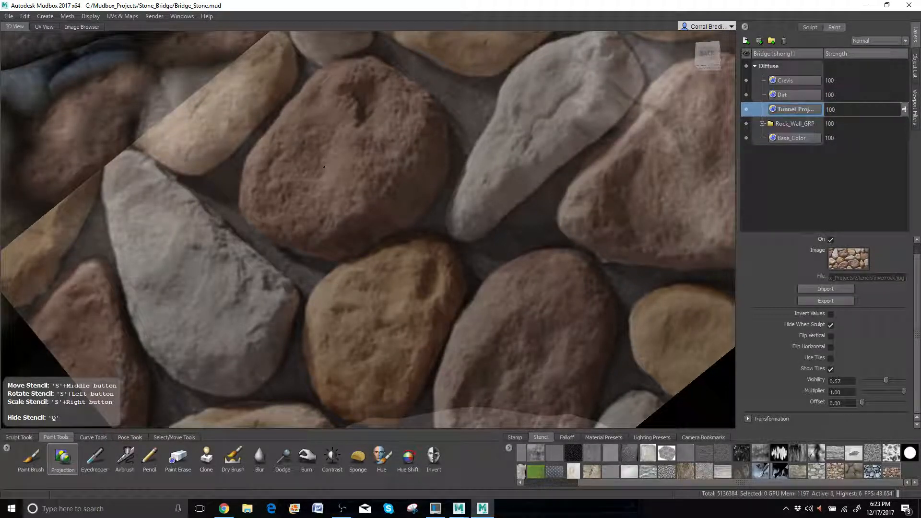
{"action": "key", "text": "q"}
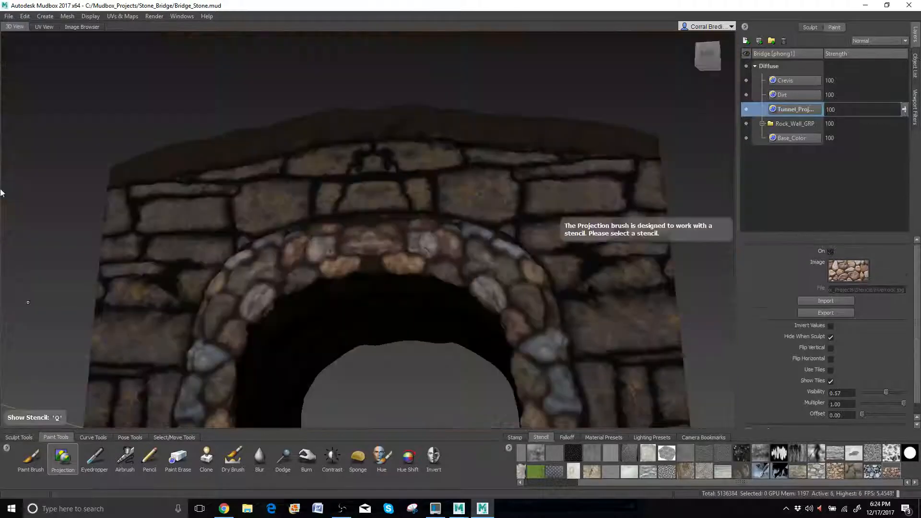
Step: Project the blue-grey river rocks stencil onto the small bottom centre stone and the thin top stones of the arch's crown
{"action": "scroll", "coordinate": [431, 287], "scroll_direction": "up", "scroll_amount": 5}
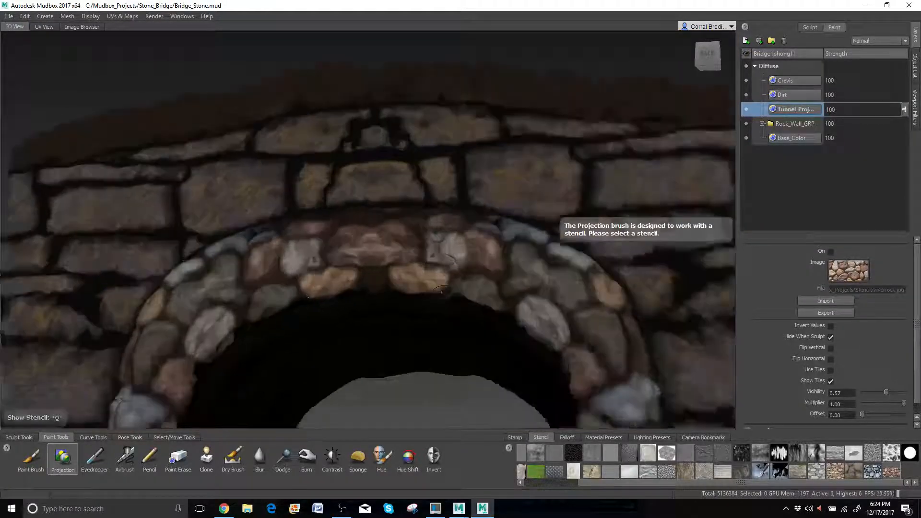
{"action": "scroll", "coordinate": [448, 299], "scroll_direction": "up", "scroll_amount": 2}
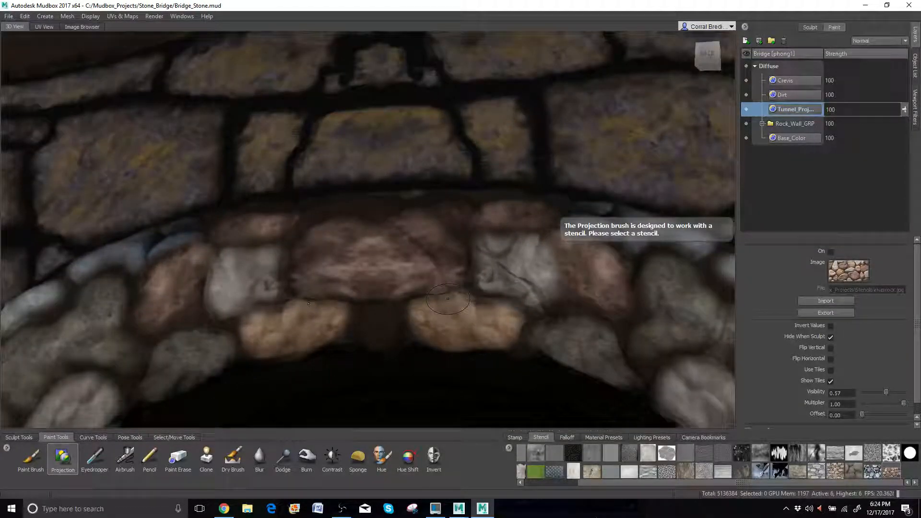
{"action": "left_click", "coordinate": [879, 474]}
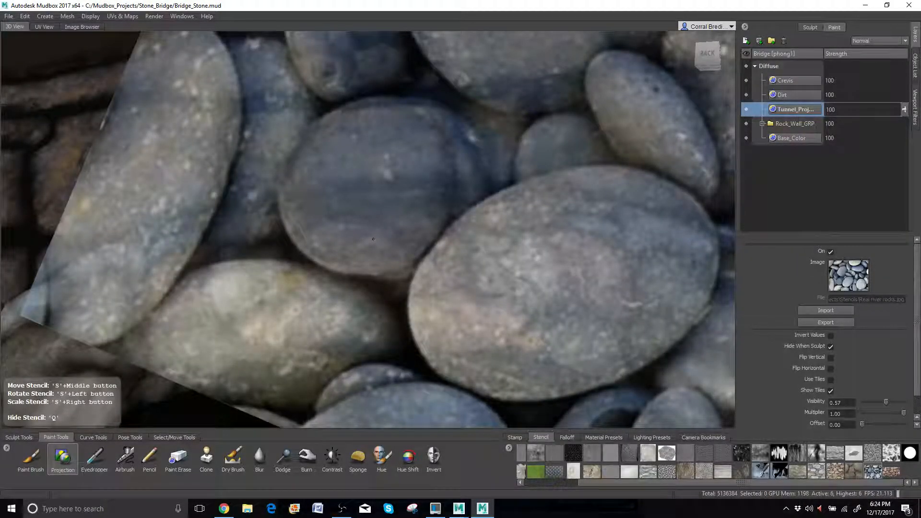
{"action": "key", "text": "q"}
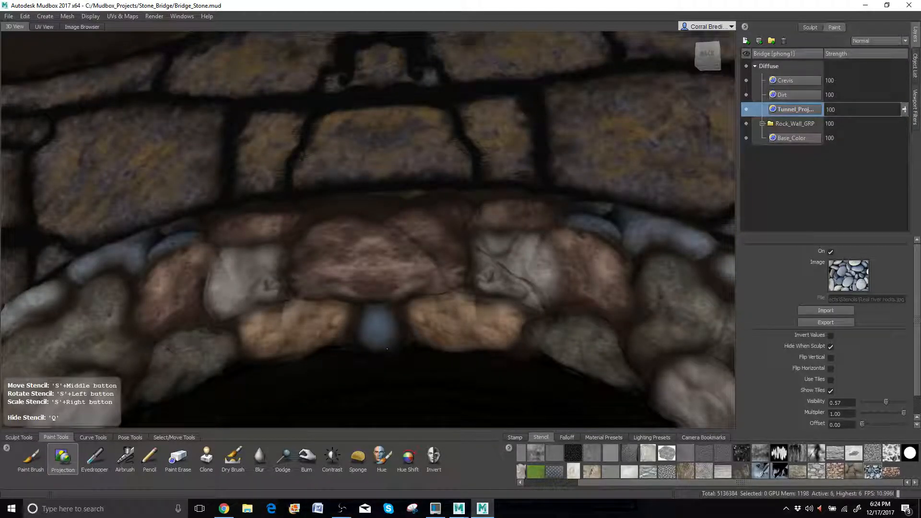
{"action": "key", "text": "q"}
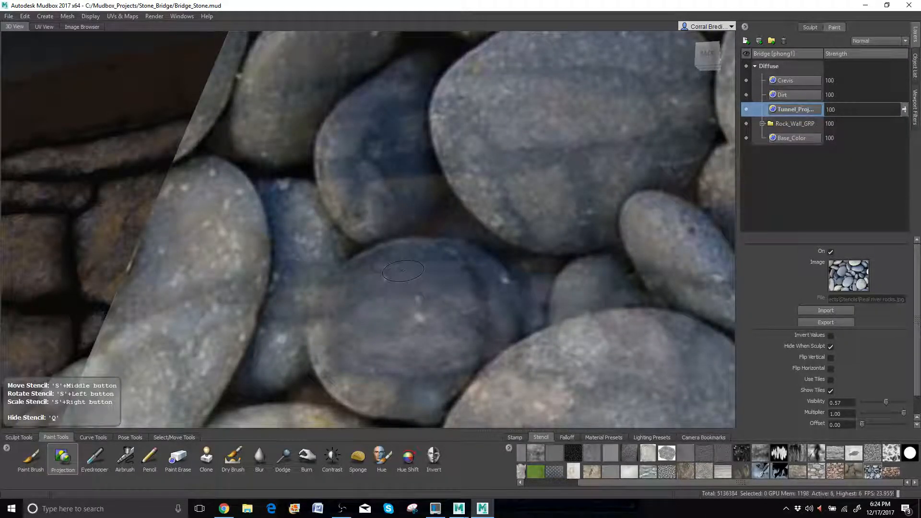
{"action": "key", "text": "q"}
{"action": "mouse_move", "coordinate": [416, 275]}
{"action": "left_mouse_down"}
{"action": "mouse_move", "coordinate": [426, 281]}
{"action": "mouse_move", "coordinate": [382, 278]}
{"action": "mouse_move", "coordinate": [472, 276]}
{"action": "mouse_move", "coordinate": [367, 283]}
{"action": "mouse_move", "coordinate": [396, 278]}
{"action": "left_mouse_up"}
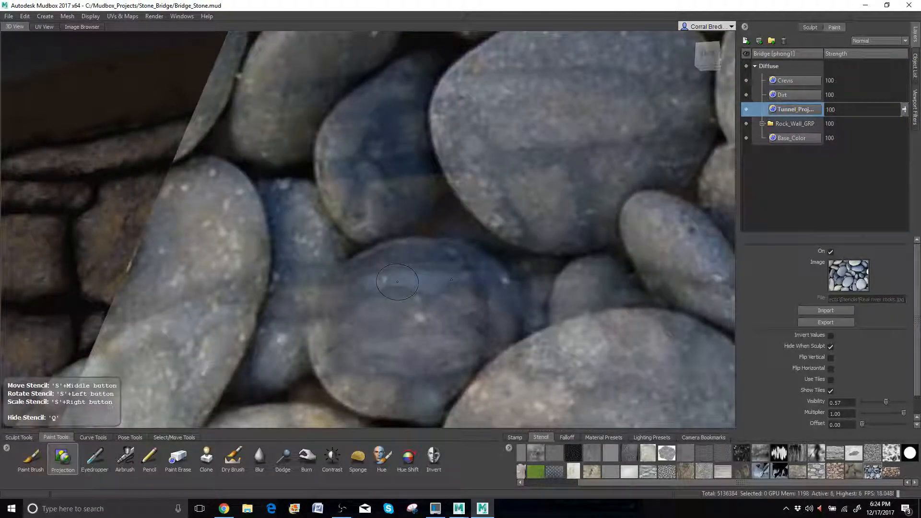
{"action": "key", "text": "q"}
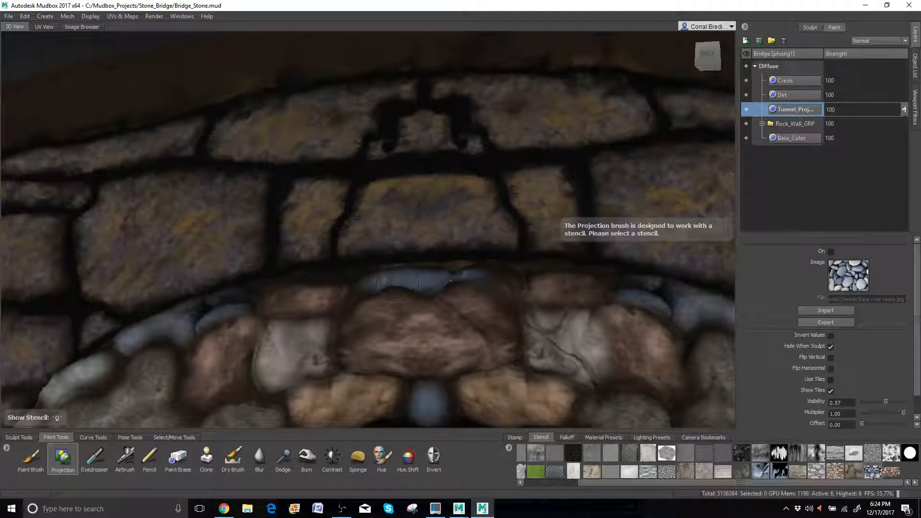
Step: Reposition and scale the brown river rock stencil, and project its tan rock onto the crown stones' underside inside the tunnel
{"action": "right_click_drag", "start_coordinate": [397, 283], "coordinate": [369, 276], "text": "alt"}
{"action": "left_click_drag", "start_coordinate": [370, 276], "coordinate": [307, 234], "text": "alt"}
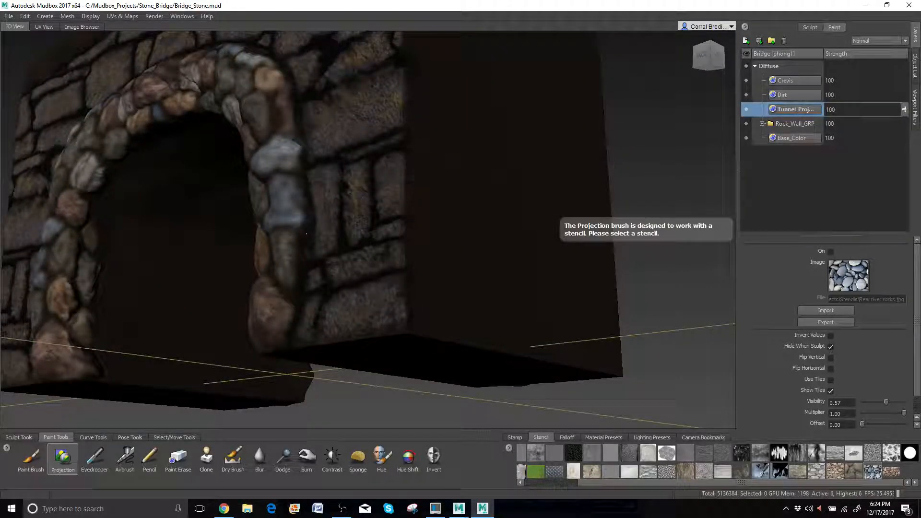
{"action": "left_click_drag", "start_coordinate": [307, 234], "coordinate": [282, 220], "text": "alt"}
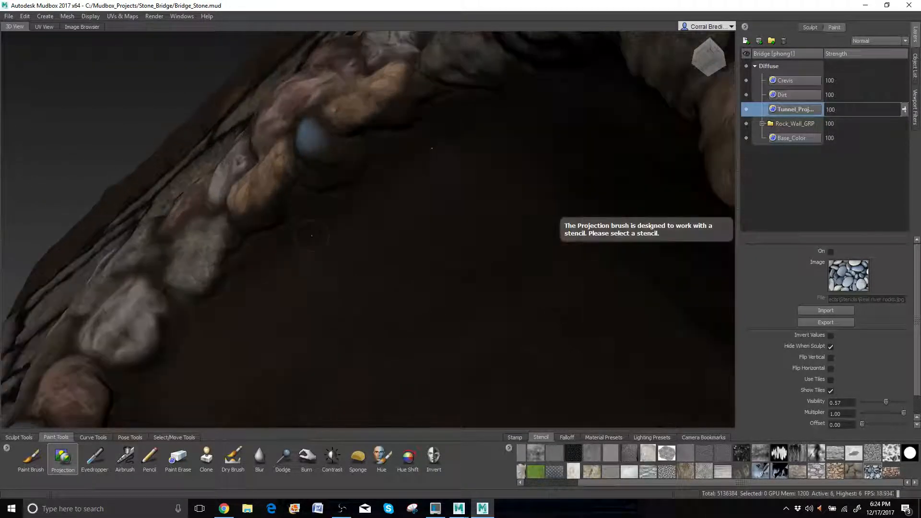
{"action": "key", "text": "q"}
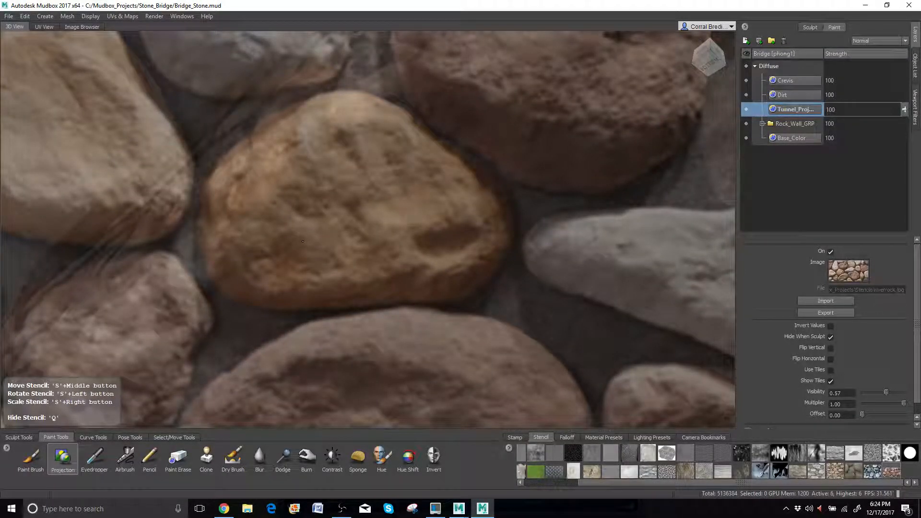
{"action": "middle_click_drag", "start_coordinate": [302, 241], "coordinate": [285, 257]}
{"action": "right_click_drag", "start_coordinate": [284, 256], "coordinate": [317, 255]}
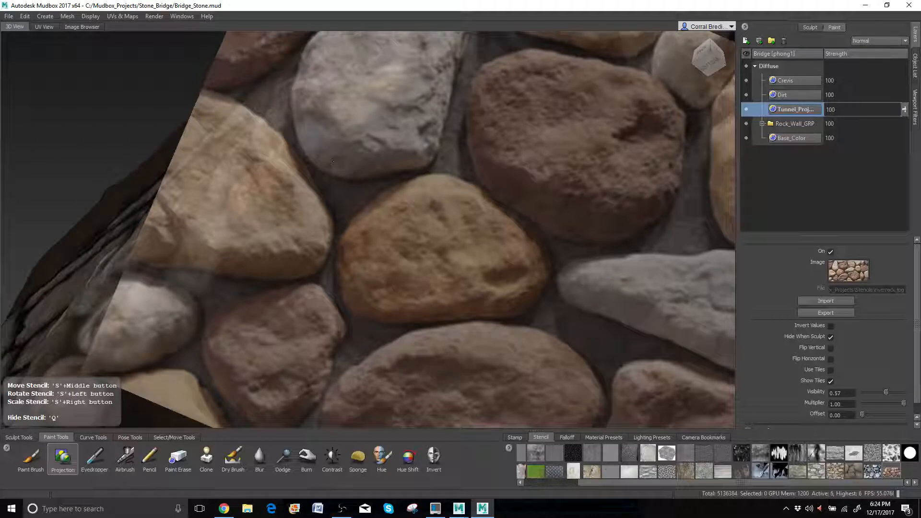
{"action": "key", "text": "q"}
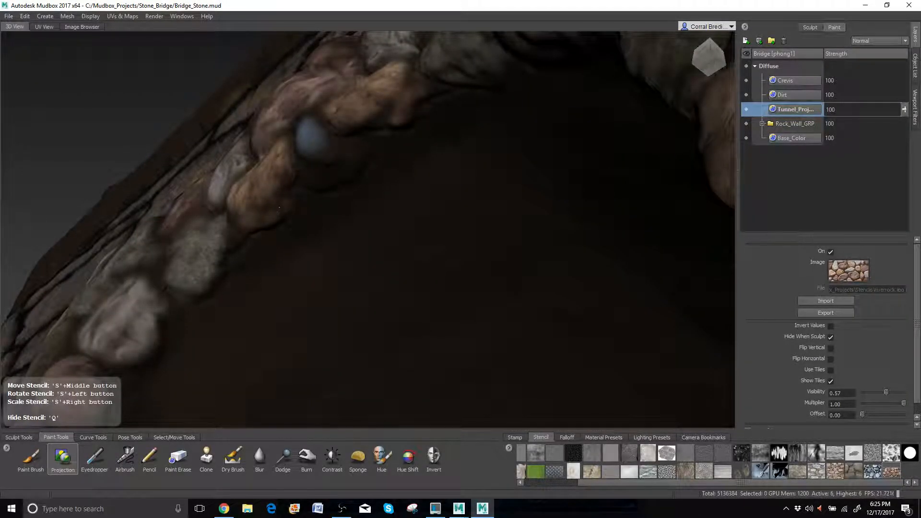
Step: Switch to the blue-grey river rocks stencil and project it onto the underside of the small centre stone at the arch's crown
{"action": "key", "text": "q"}
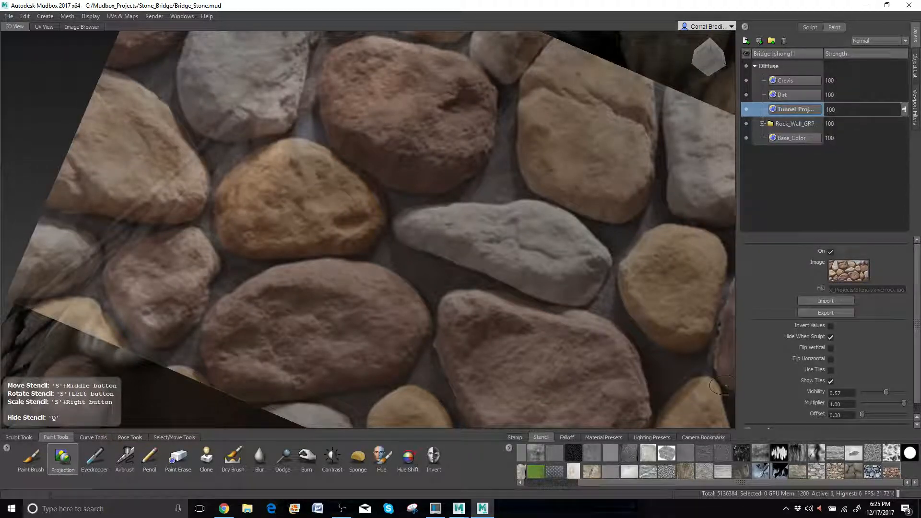
{"action": "left_click", "coordinate": [873, 471]}
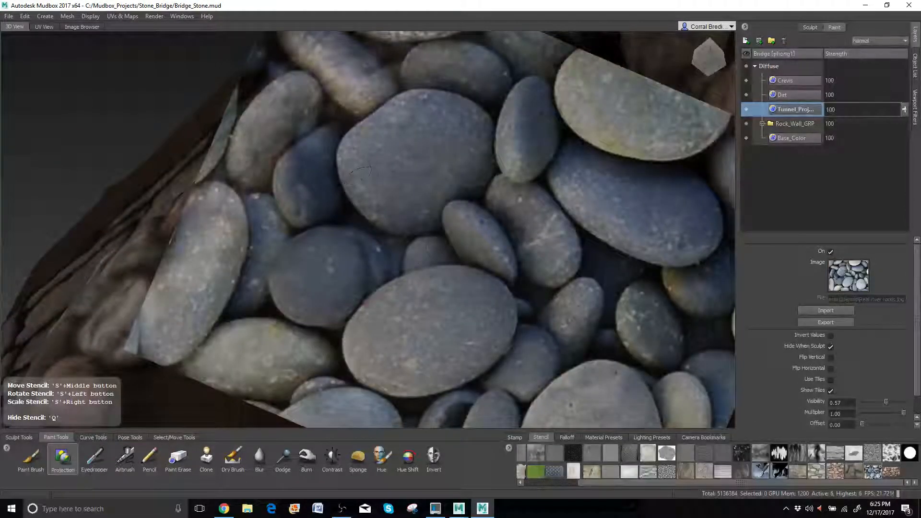
{"action": "key", "text": "q"}
{"action": "key", "text": "q"}
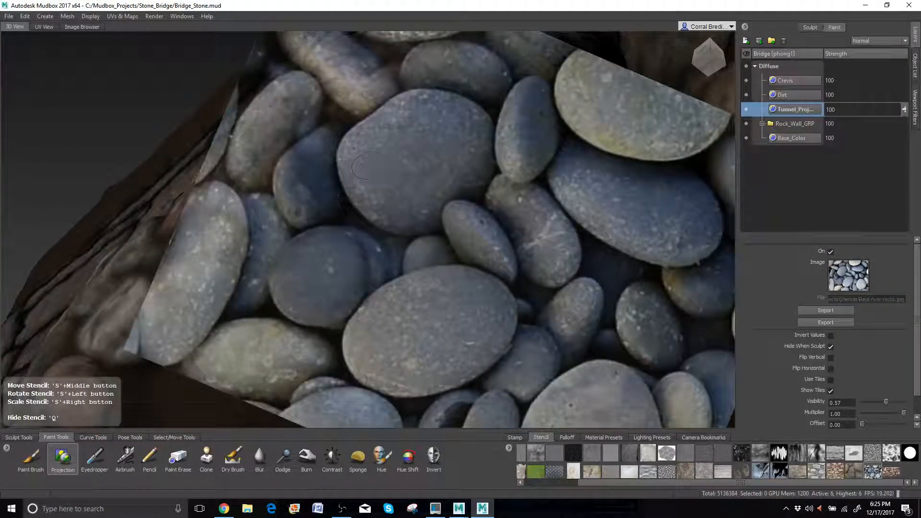
{"action": "left_click_drag", "start_coordinate": [384, 158], "coordinate": [393, 151], "text": "alt"}
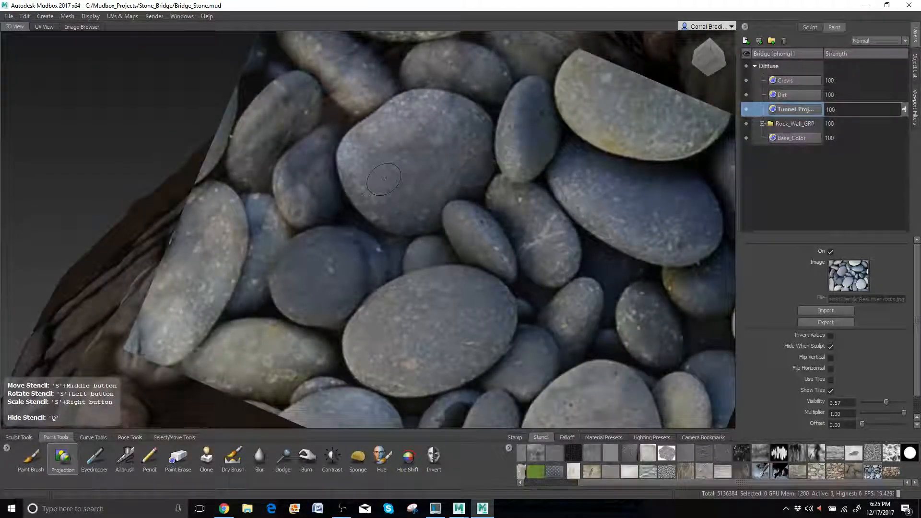
{"action": "key", "text": "q"}
{"action": "mouse_move", "coordinate": [382, 189]}
{"action": "left_mouse_down"}
{"action": "mouse_move", "coordinate": [366, 196]}
{"action": "mouse_move", "coordinate": [386, 191]}
{"action": "mouse_move", "coordinate": [362, 172]}
{"action": "left_mouse_up"}
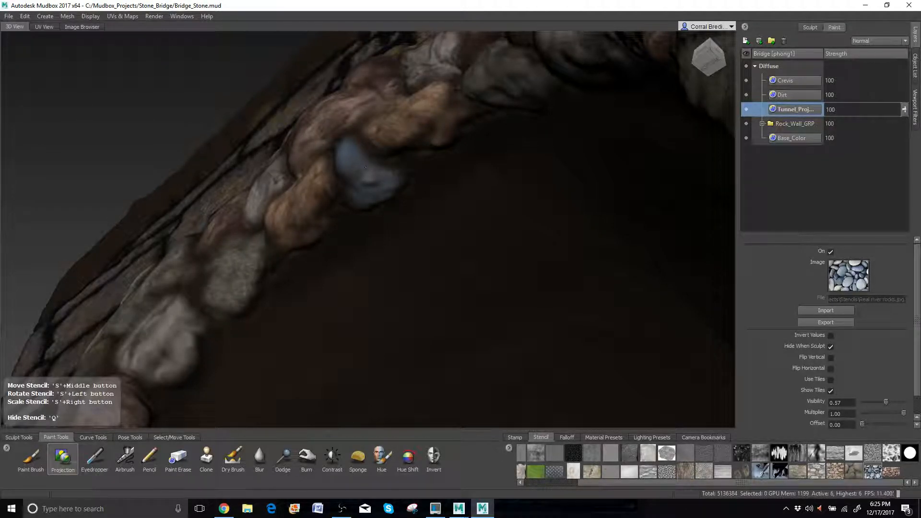
{"action": "key", "text": "q"}
{"action": "left_click_drag", "start_coordinate": [371, 226], "coordinate": [396, 194], "text": "alt"}
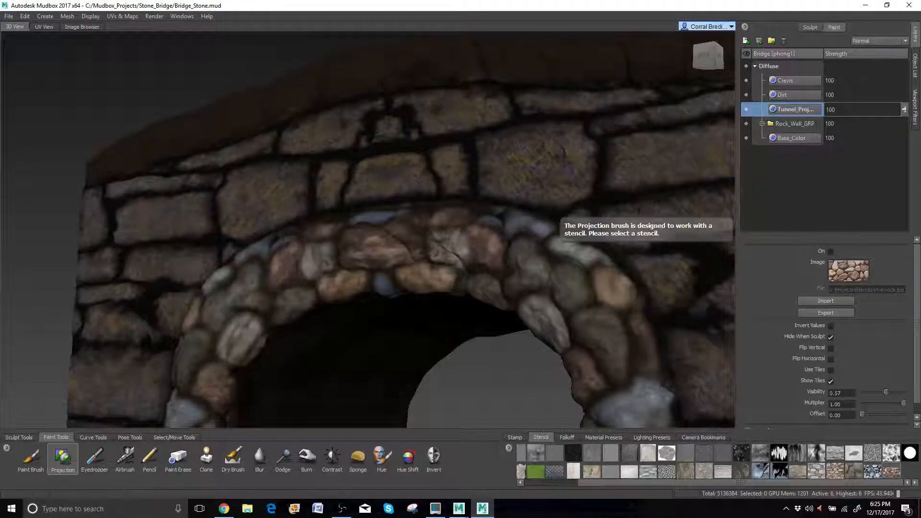
Step: Set up the Paint Brush on the Dirt layer with the white splatter stamp and a brush size of 1.49
{"action": "scroll", "coordinate": [451, 121], "scroll_direction": "up", "scroll_amount": 3}
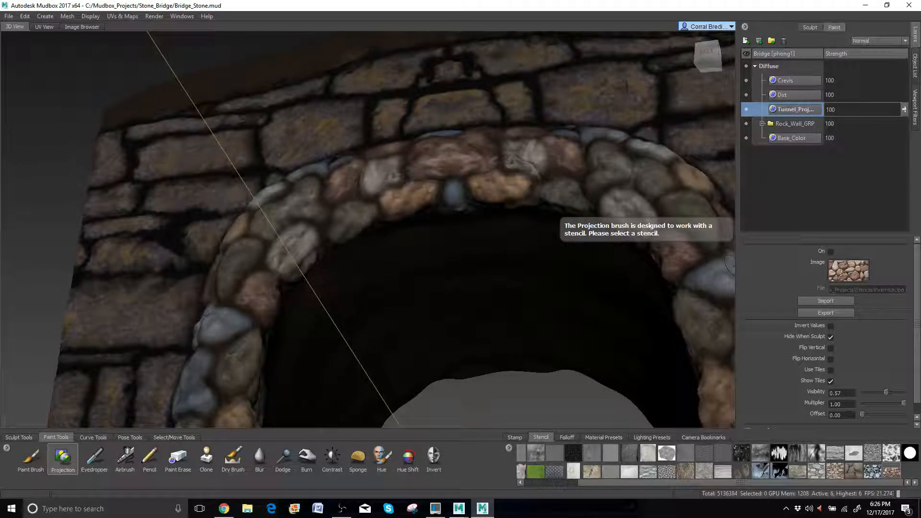
{"action": "left_click", "coordinate": [787, 94]}
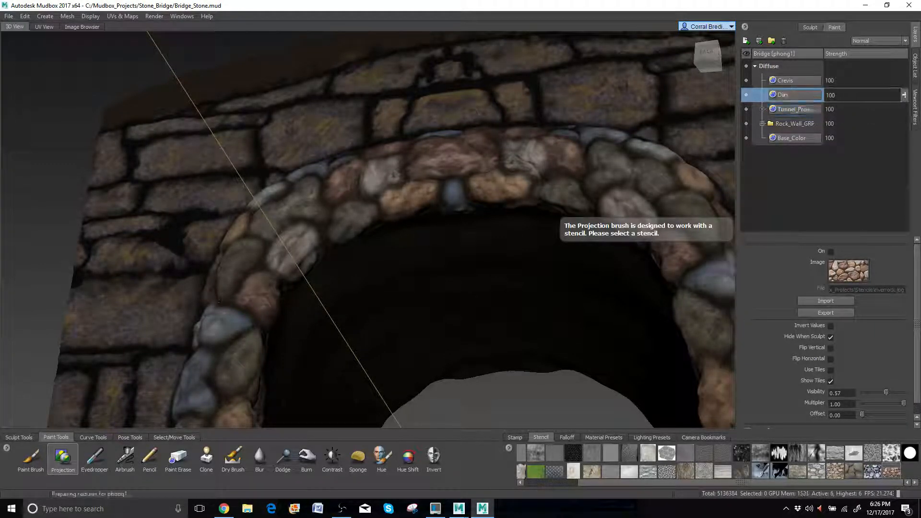
{"action": "left_click", "coordinate": [22, 466]}
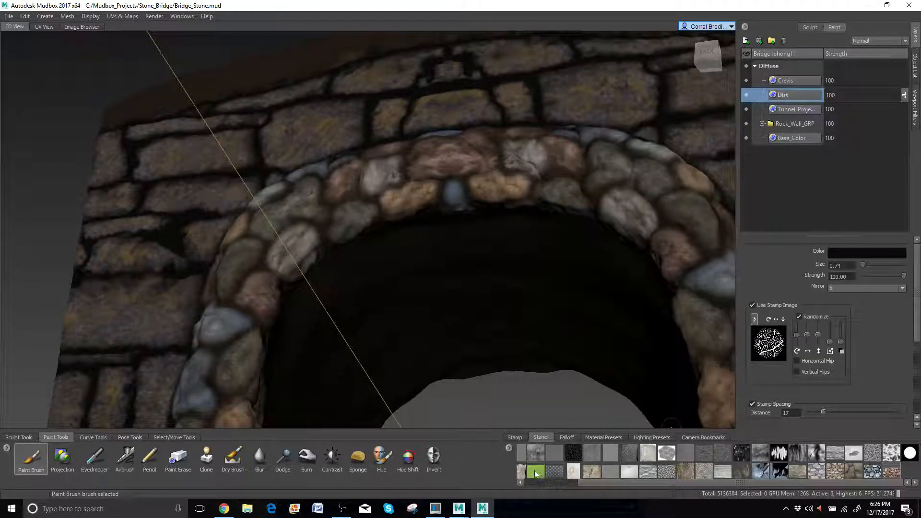
{"action": "left_click", "coordinate": [516, 437]}
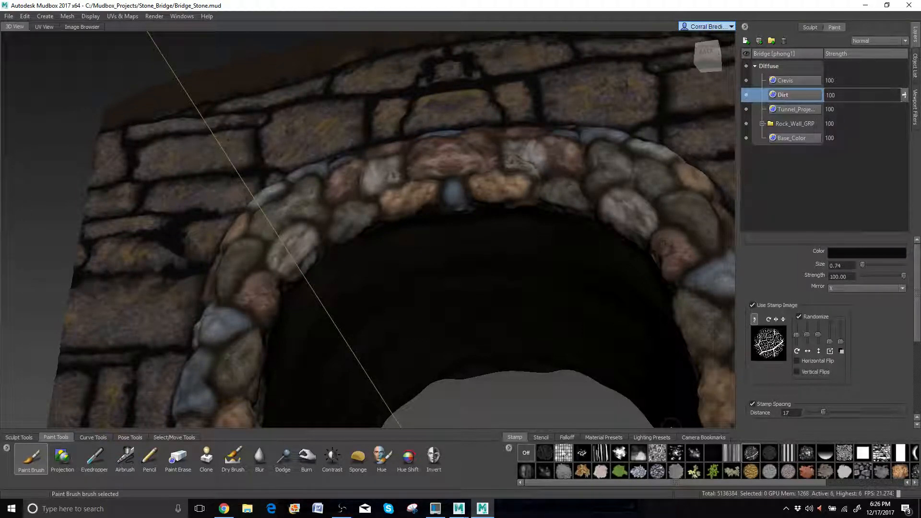
{"action": "left_click", "coordinate": [678, 457]}
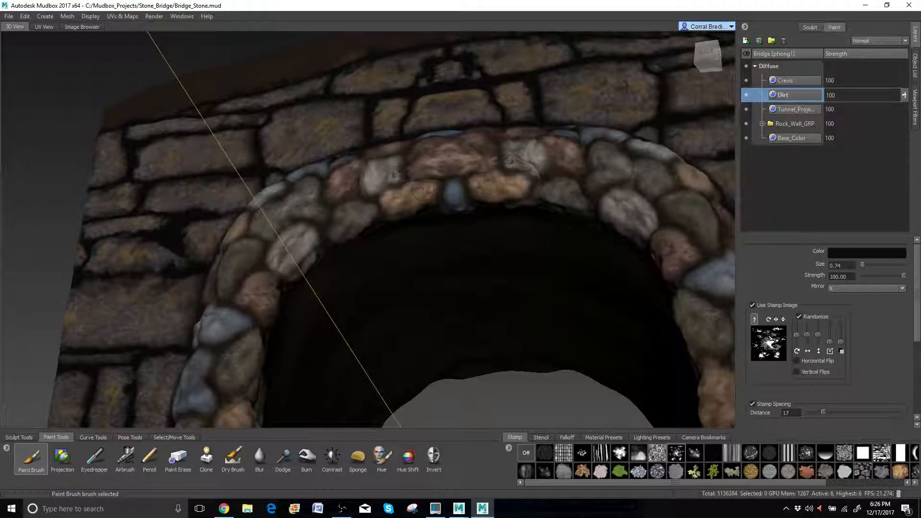
{"action": "left_click_drag", "start_coordinate": [423, 190], "coordinate": [423, 79]}
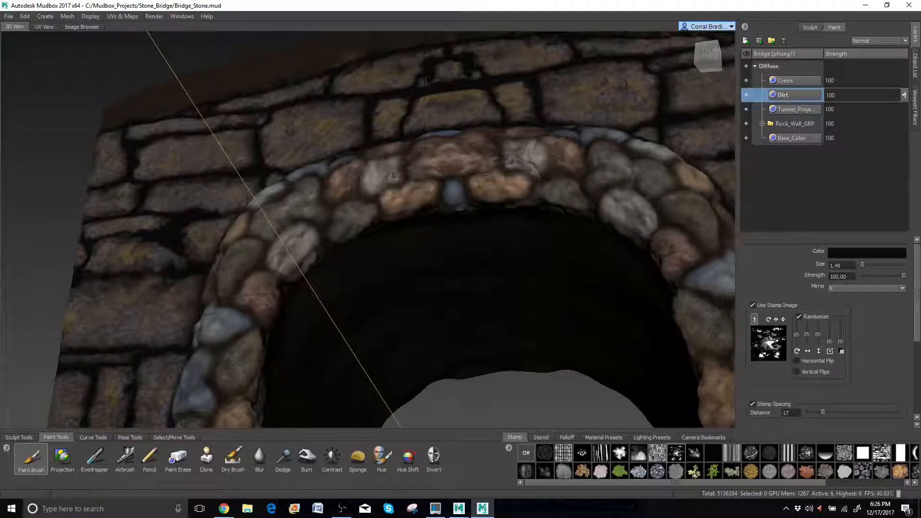
Step: Toggle the Dirt layer's visibility to compare the arch stones with and without dirt, leaving the layer on
{"action": "right_click_drag", "start_coordinate": [424, 190], "coordinate": [480, 188], "text": "alt"}
{"action": "left_click_drag", "start_coordinate": [480, 187], "coordinate": [489, 216], "text": "alt"}
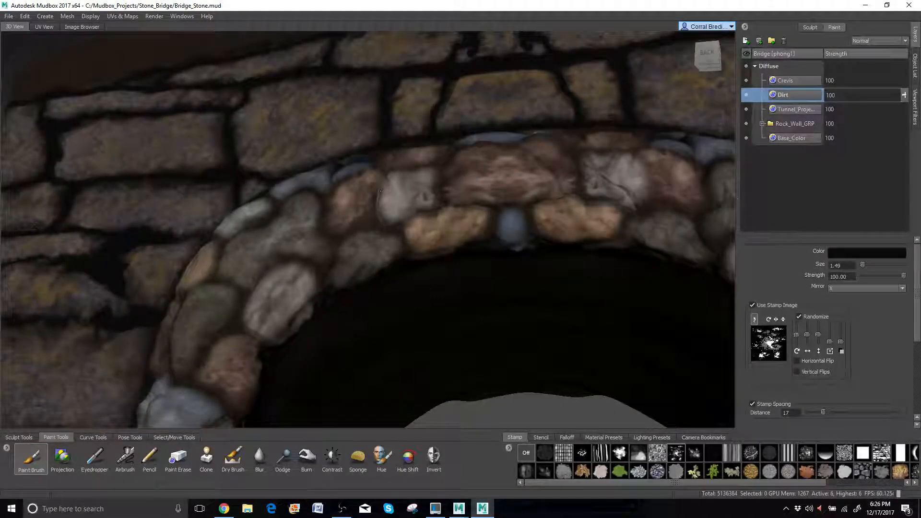
{"action": "left_click", "coordinate": [746, 95]}
{"action": "left_click", "coordinate": [746, 96]}
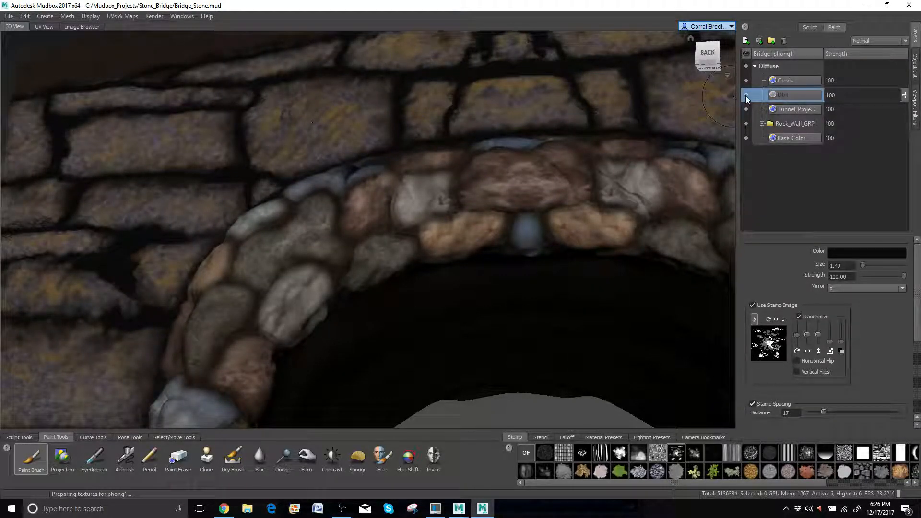
{"action": "left_click", "coordinate": [746, 95]}
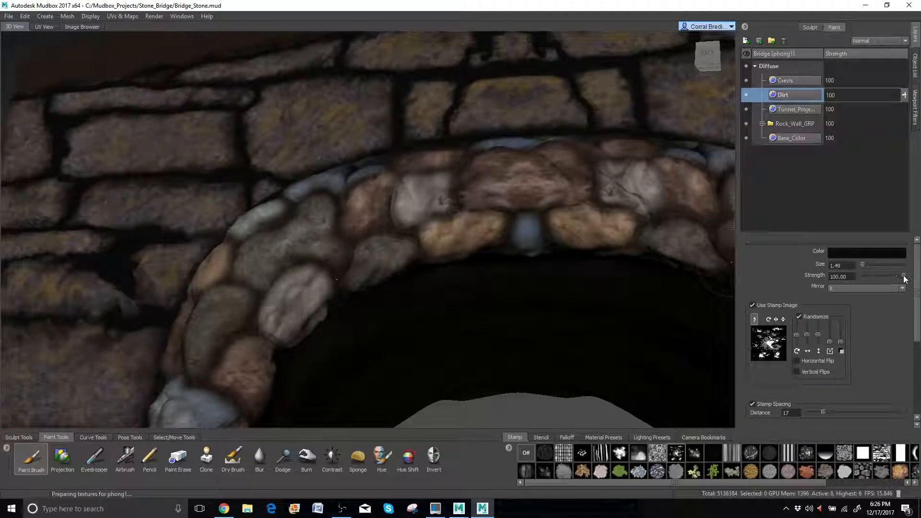
Step: Set the Paint Brush strength to 16.10 and its colour to a muted dark brown
{"action": "left_click_drag", "start_coordinate": [903, 276], "coordinate": [869, 276]}
{"action": "left_click", "coordinate": [844, 252]}
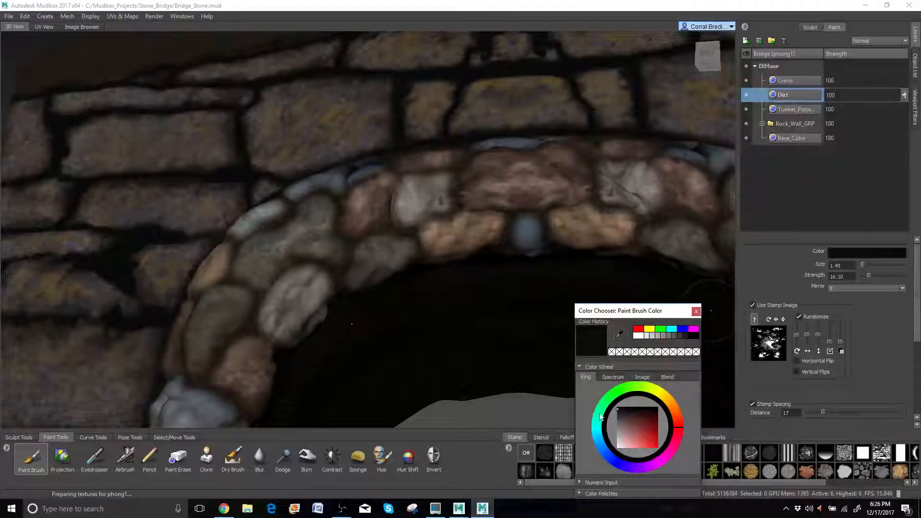
{"action": "left_click", "coordinate": [675, 410]}
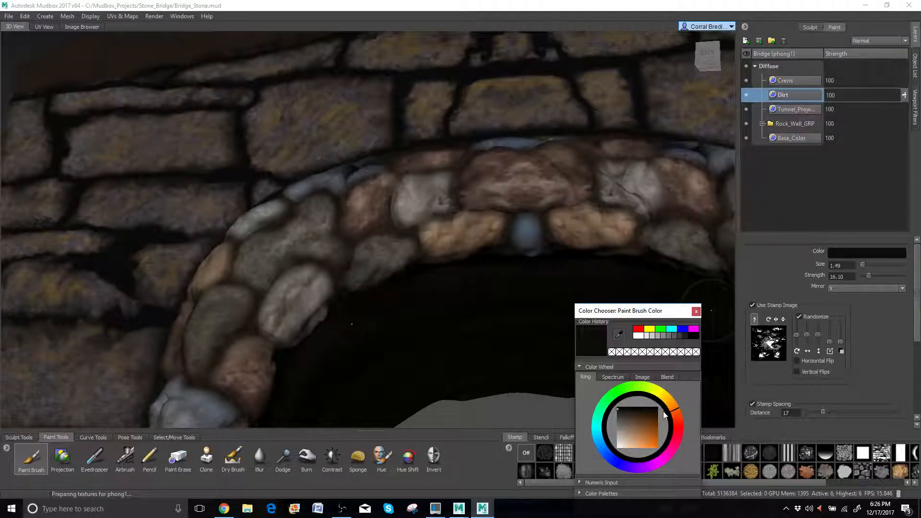
{"action": "left_click", "coordinate": [652, 416]}
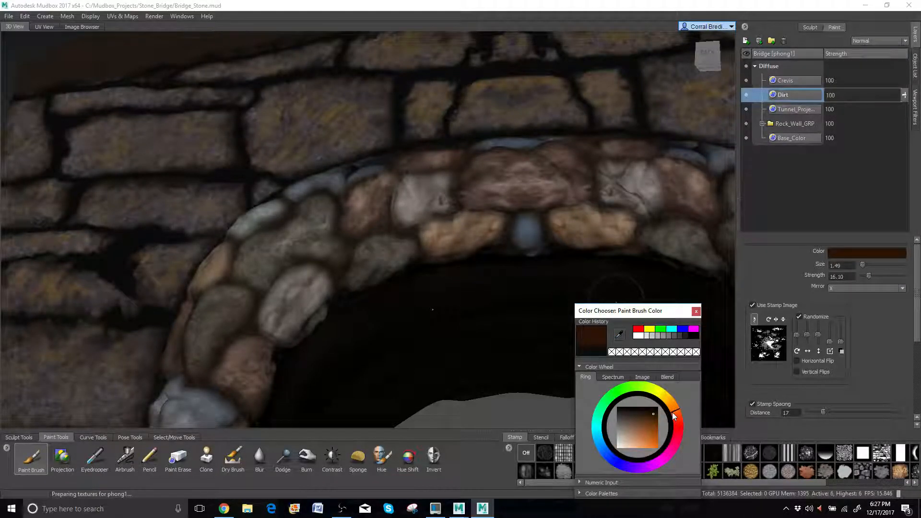
{"action": "left_click", "coordinate": [639, 414]}
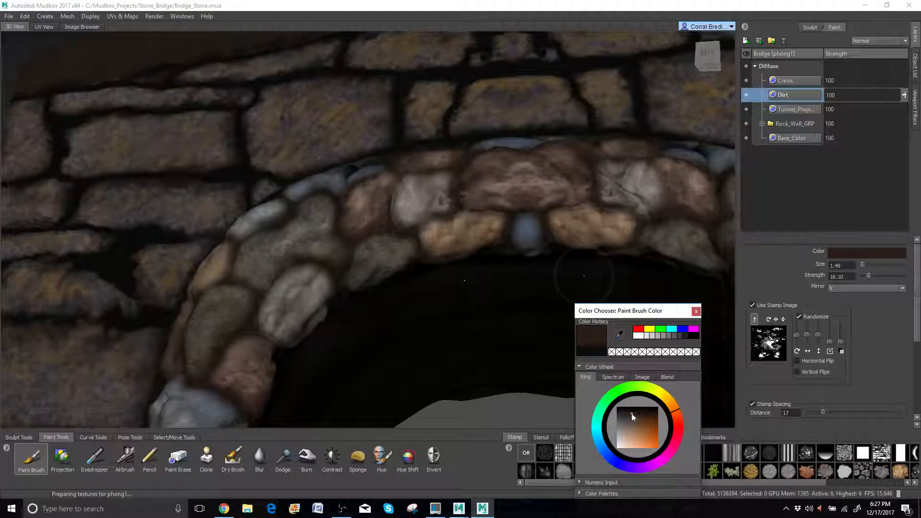
{"action": "left_click", "coordinate": [697, 311]}
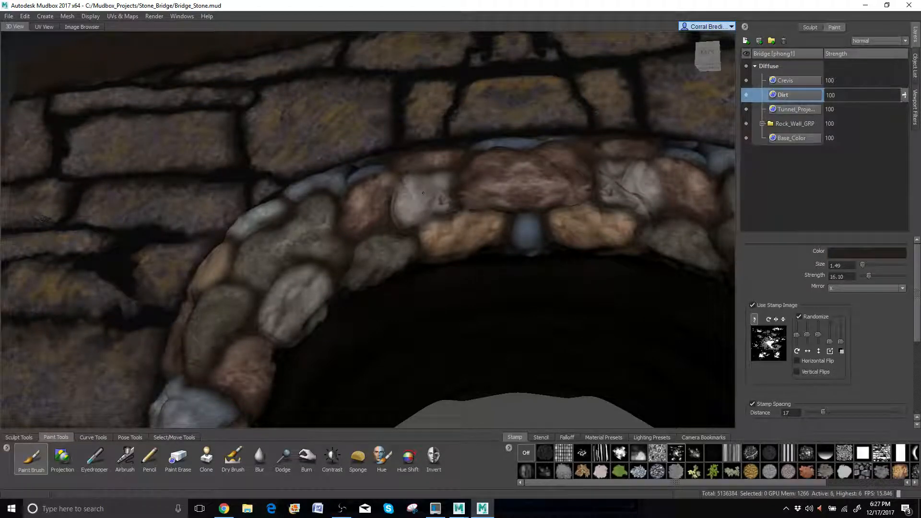
Step: Lower the brush strength to 13.80 and paint dirt over the stones from the arch's crown down its left shoulder
{"action": "key", "text": "m"}
{"action": "left_click_drag", "start_coordinate": [423, 193], "coordinate": [414, 205]}
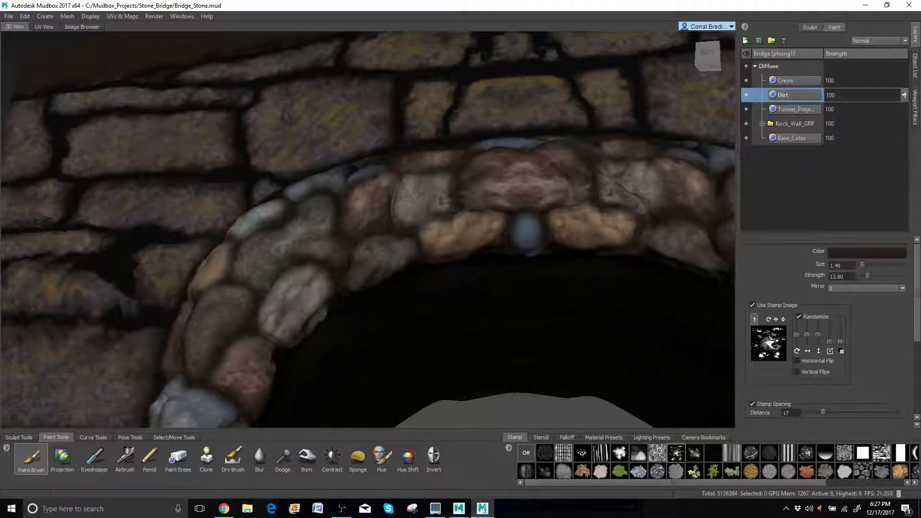
{"action": "middle_click_drag", "start_coordinate": [516, 143], "coordinate": [659, 80], "text": "alt"}
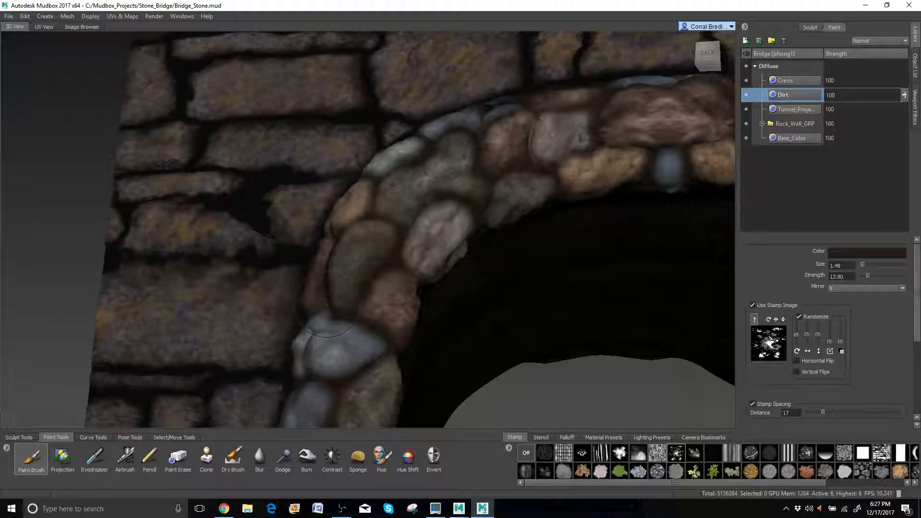
{"action": "middle_click_drag", "start_coordinate": [326, 305], "coordinate": [455, 304], "text": "alt"}
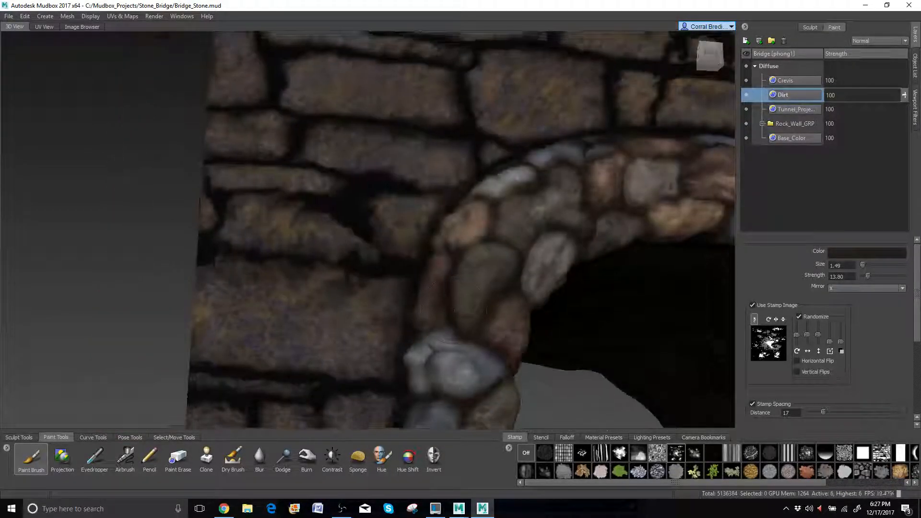
{"action": "left_click_drag", "start_coordinate": [456, 305], "coordinate": [451, 299], "text": "alt"}
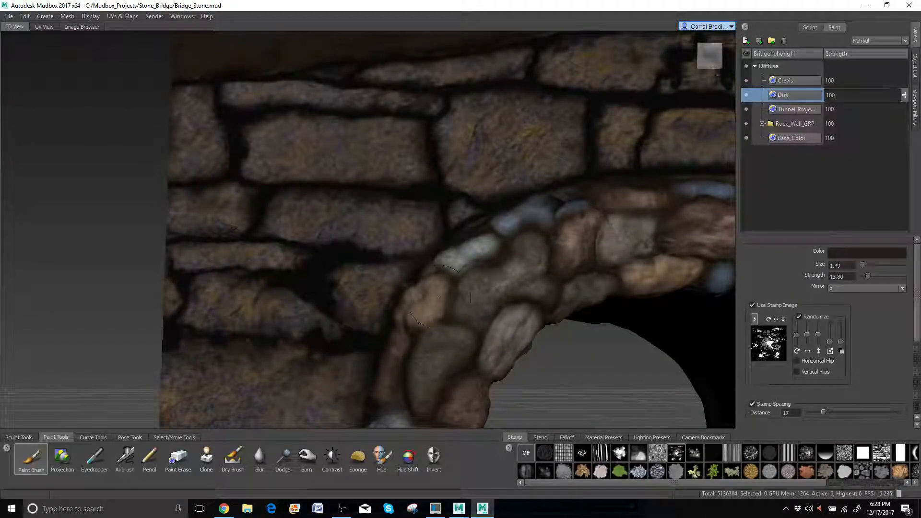
Step: Paint dirt over the stones and joints down the arch's left leg to the large reddish base stone
{"action": "left_click", "coordinate": [800, 316]}
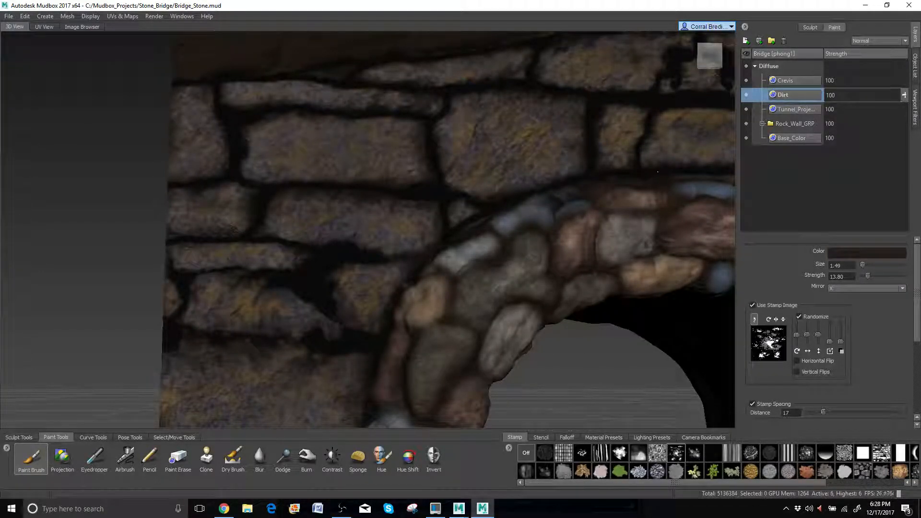
{"action": "left_click_drag", "start_coordinate": [658, 172], "coordinate": [509, 218], "text": "alt"}
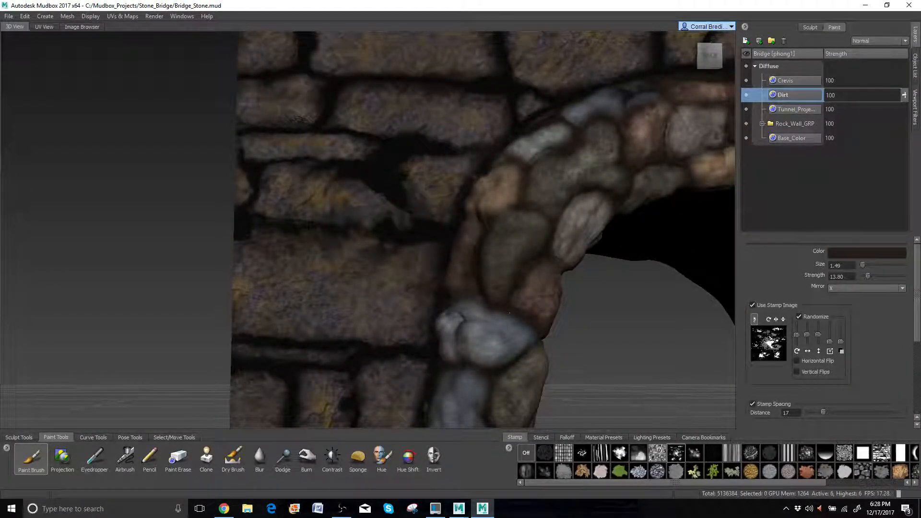
{"action": "left_click_drag", "start_coordinate": [535, 305], "coordinate": [474, 301], "text": "alt"}
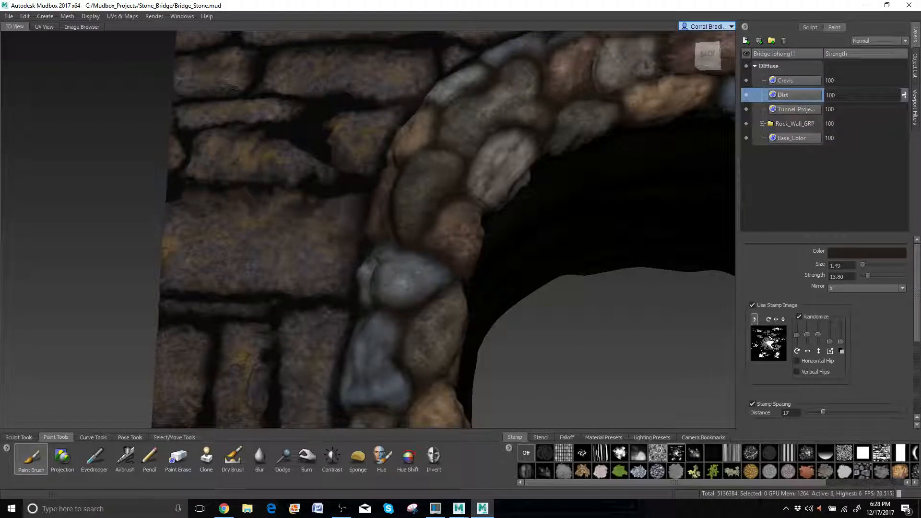
{"action": "left_click_drag", "start_coordinate": [437, 250], "coordinate": [457, 157], "text": "alt"}
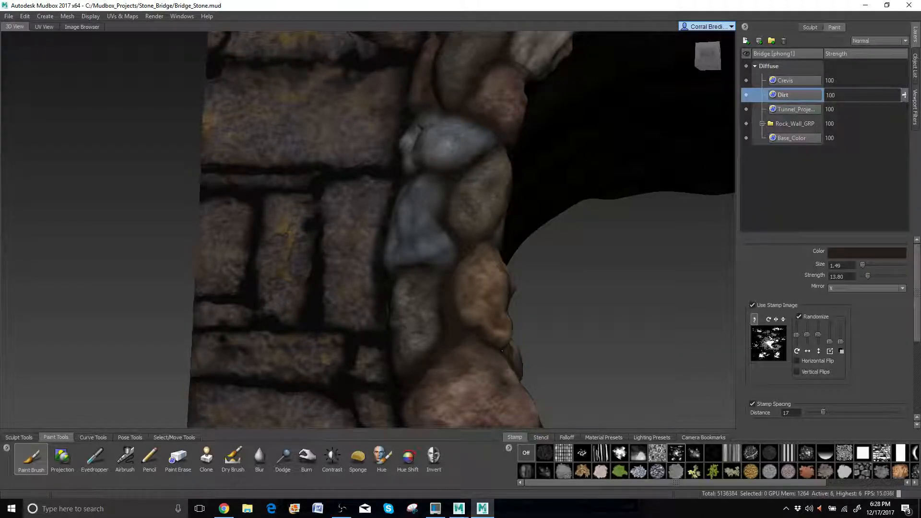
{"action": "middle_click_drag", "start_coordinate": [468, 349], "coordinate": [461, 220], "text": "alt"}
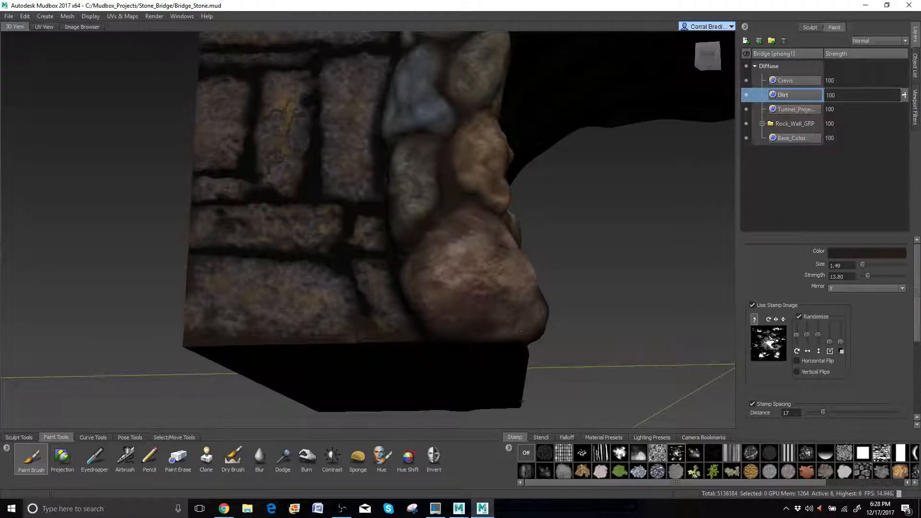
Step: Paint dirt over the arch stones where the left leg turns into the tunnel, from the base up to the crown
{"action": "left_click_drag", "start_coordinate": [524, 331], "coordinate": [442, 288], "text": "alt"}
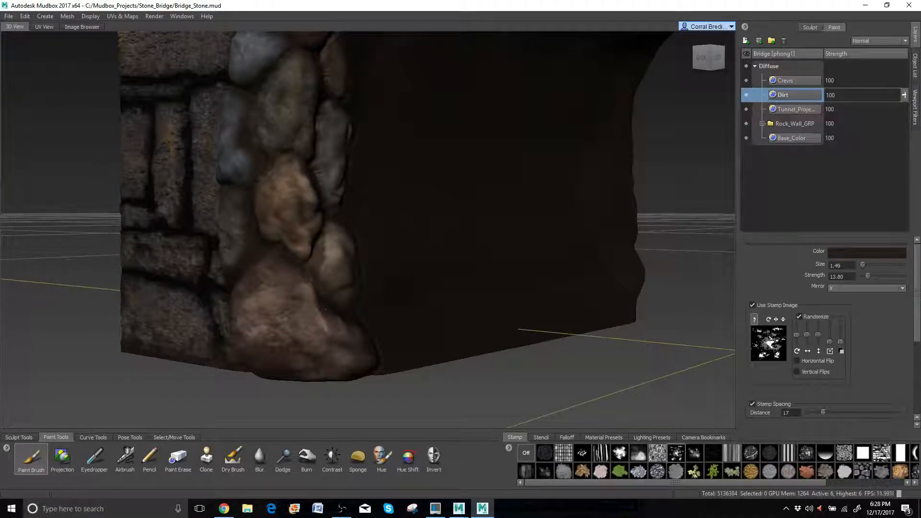
{"action": "mouse_move", "coordinate": [331, 255]}
{"action": "left_mouse_down"}
{"action": "mouse_move", "coordinate": [330, 237]}
{"action": "mouse_move", "coordinate": [319, 254]}
{"action": "mouse_move", "coordinate": [292, 220]}
{"action": "left_mouse_up"}
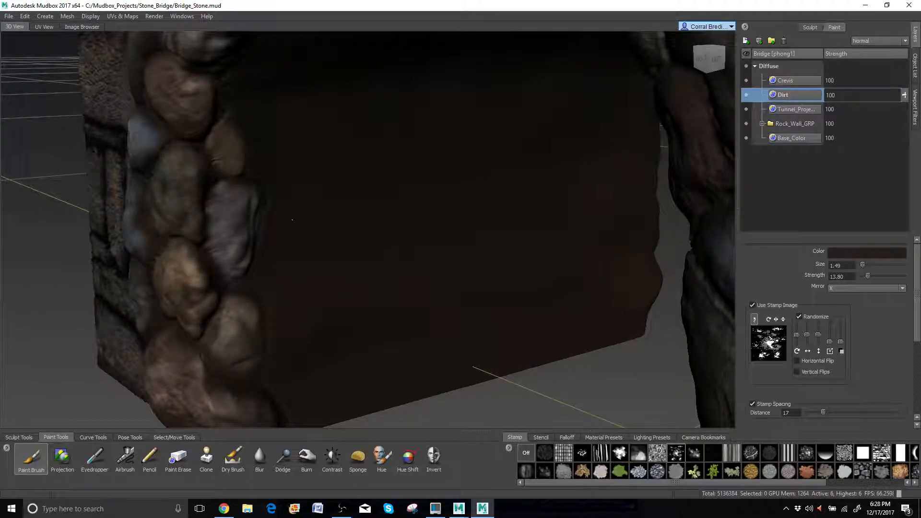
{"action": "left_click_drag", "start_coordinate": [292, 219], "coordinate": [196, 219], "text": "alt"}
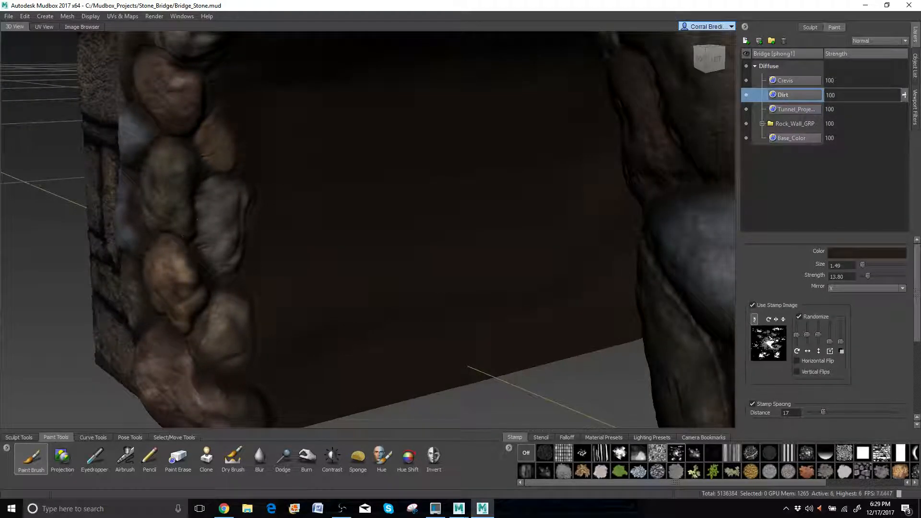
{"action": "left_click_drag", "start_coordinate": [229, 176], "coordinate": [216, 197], "text": "alt"}
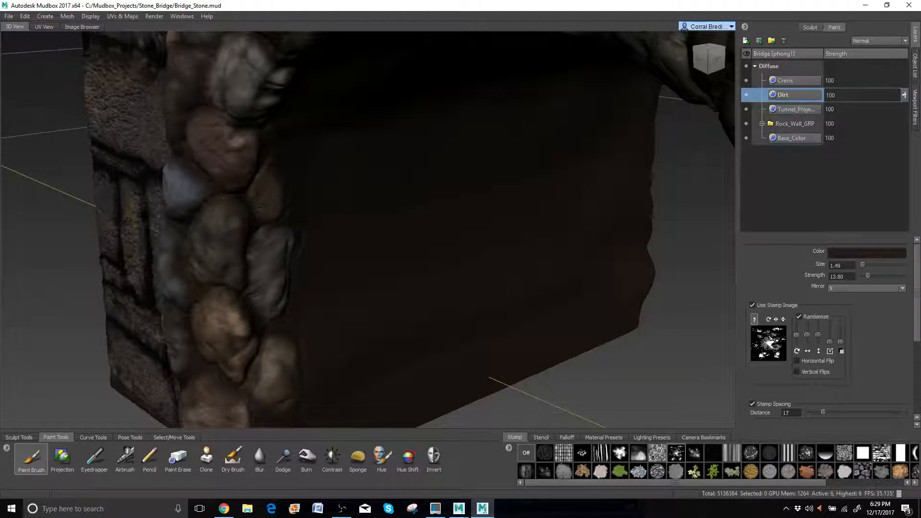
{"action": "middle_click_drag", "start_coordinate": [261, 151], "coordinate": [264, 216], "text": "alt"}
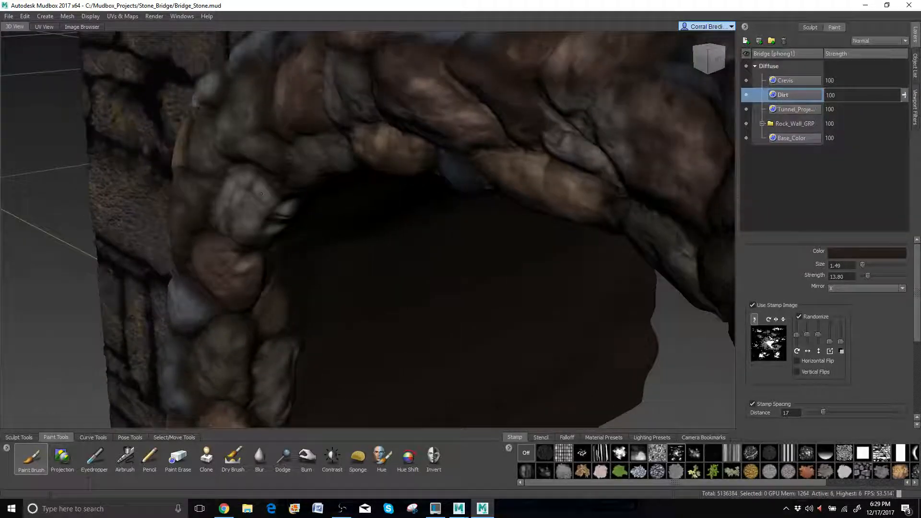
{"action": "left_click_drag", "start_coordinate": [264, 216], "coordinate": [274, 153], "text": "alt"}
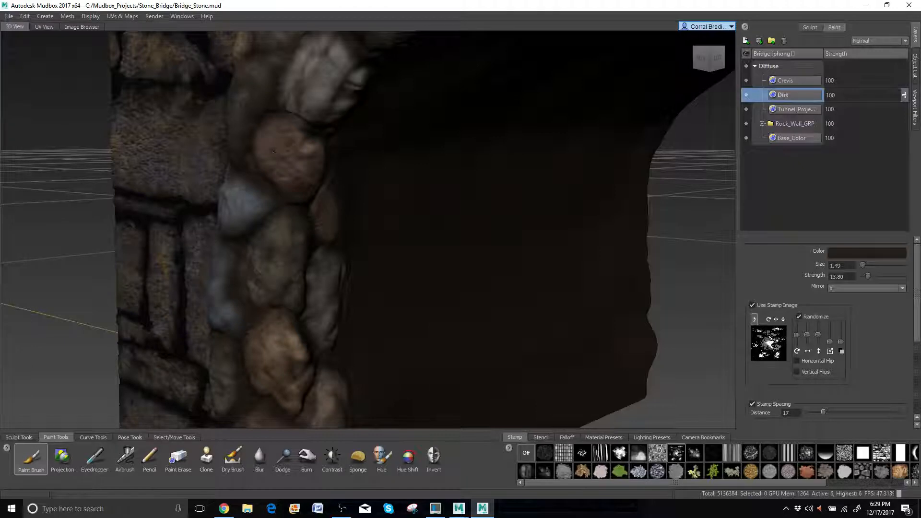
Step: Examine the dirt on the tunnel arch from the left leg over the crown and across both shoulders
{"action": "right_click_drag", "start_coordinate": [273, 152], "coordinate": [273, 184], "text": "alt"}
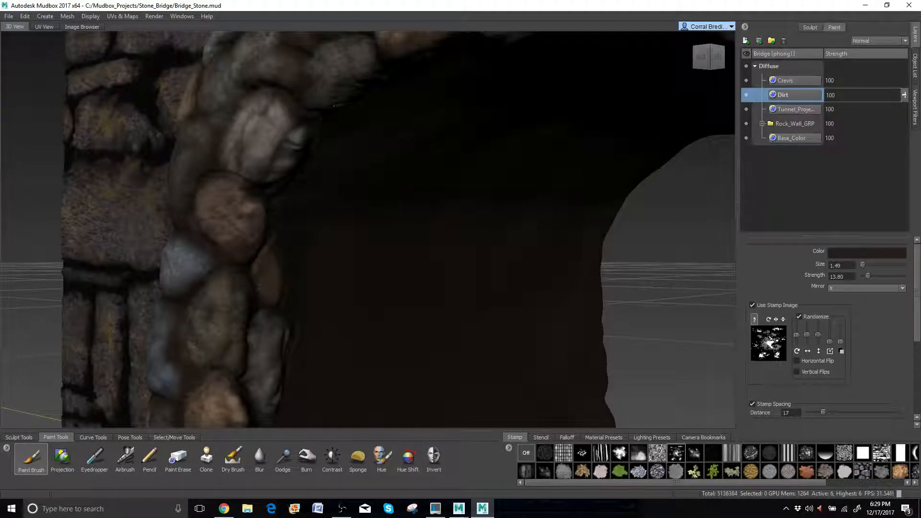
{"action": "middle_click_drag", "start_coordinate": [259, 287], "coordinate": [193, 382], "text": "alt"}
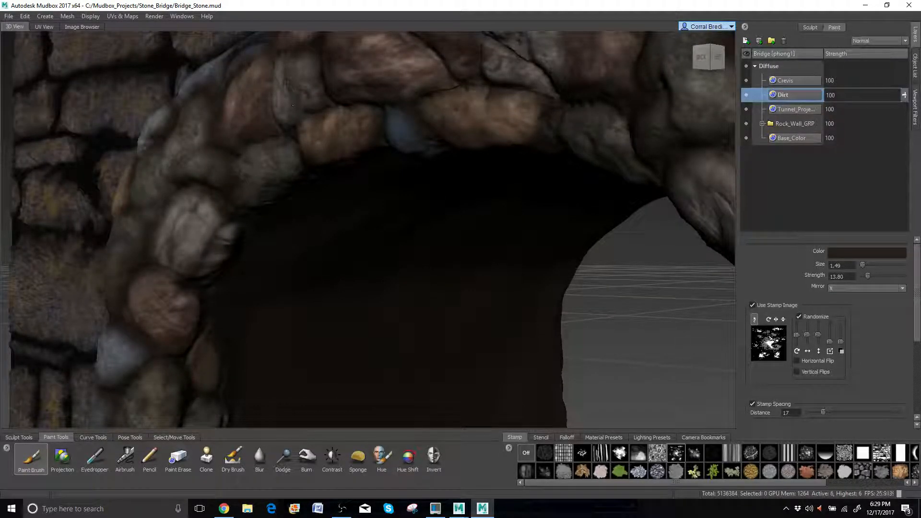
{"action": "left_click_drag", "start_coordinate": [312, 123], "coordinate": [430, 244], "text": "alt"}
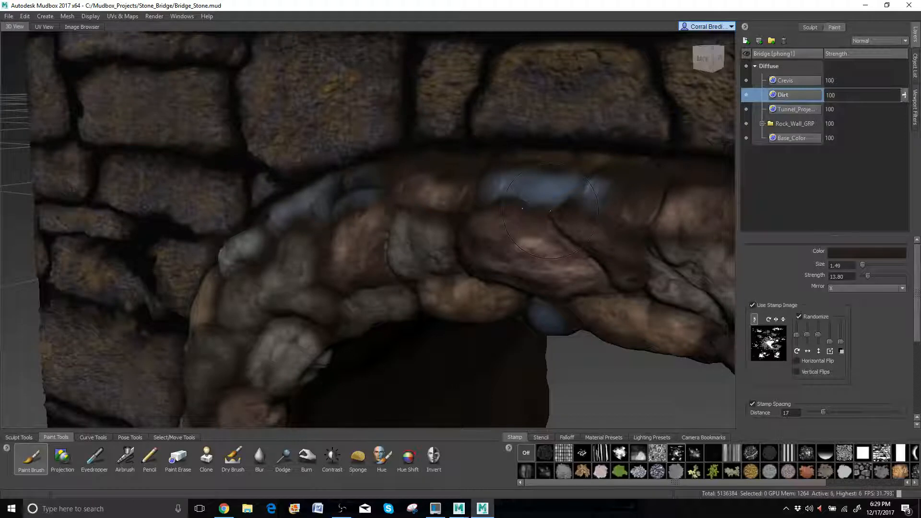
{"action": "scroll", "coordinate": [547, 177], "scroll_direction": "down", "scroll_amount": 3}
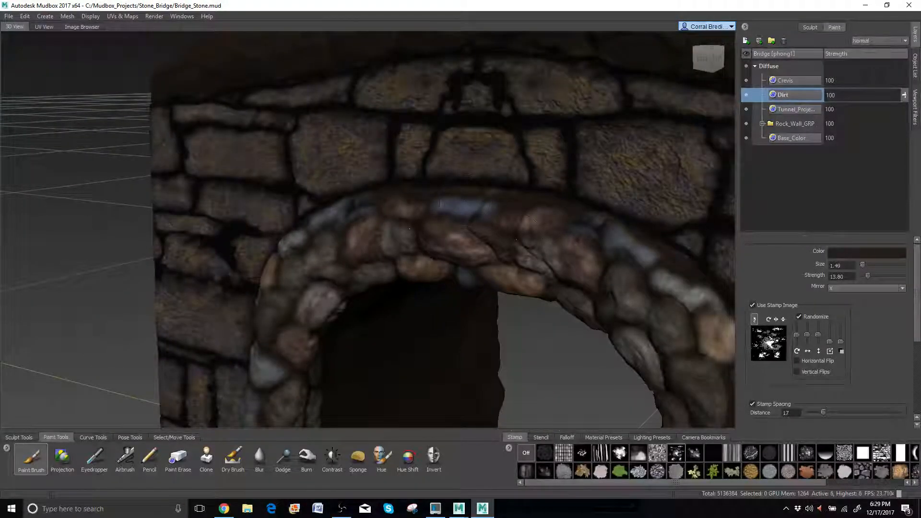
{"action": "scroll", "coordinate": [547, 176], "scroll_direction": "down", "scroll_amount": 2}
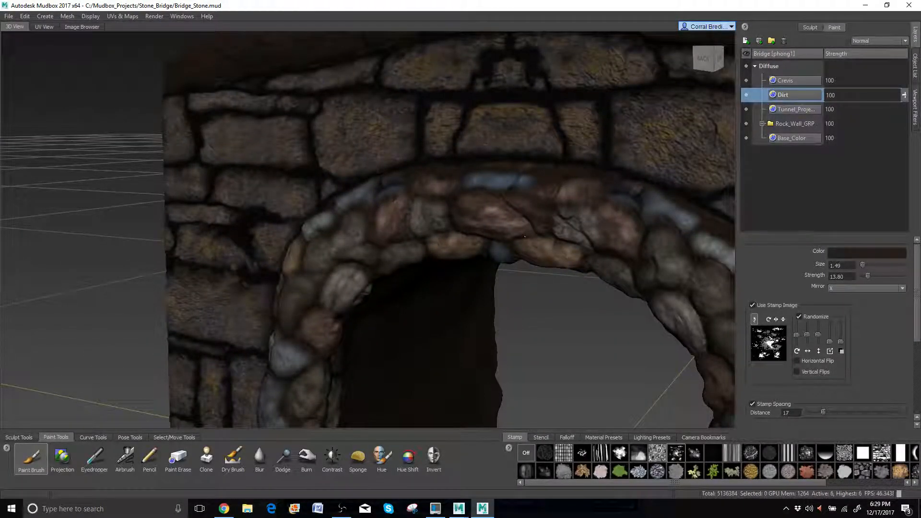
{"action": "left_click_drag", "start_coordinate": [368, 289], "coordinate": [422, 235], "text": "alt"}
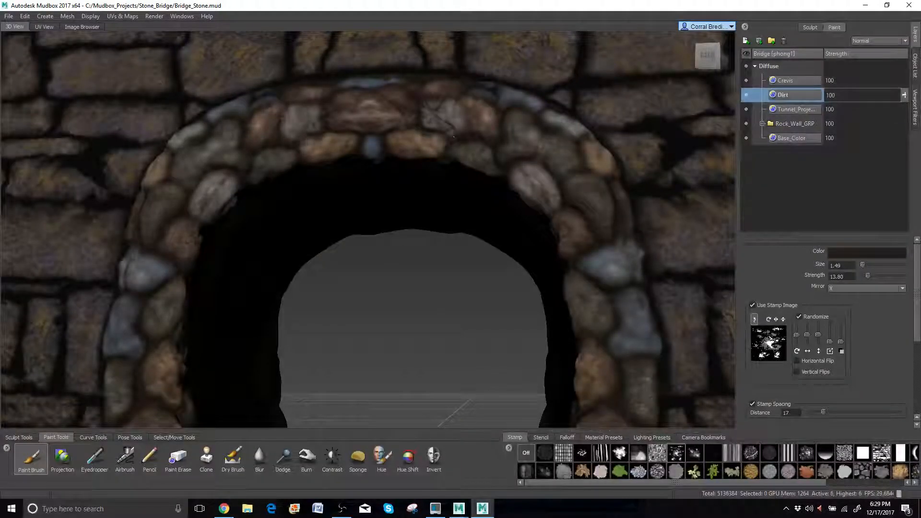
{"action": "left_click_drag", "start_coordinate": [346, 194], "coordinate": [397, 183], "text": "alt"}
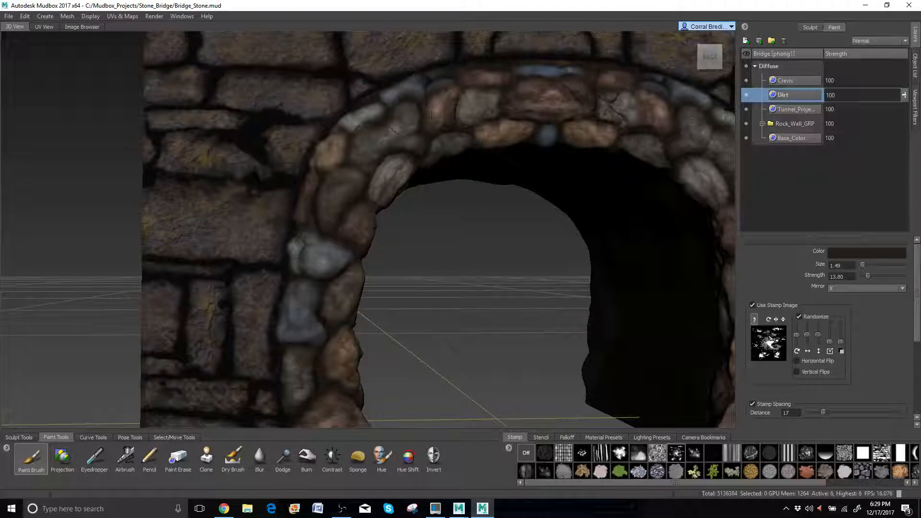
Step: Enlarge the brush to size 2.85 and switch to the Dry Brush with the bw_dirt1 stamp
{"action": "left_click_drag", "start_coordinate": [470, 103], "coordinate": [470, 32]}
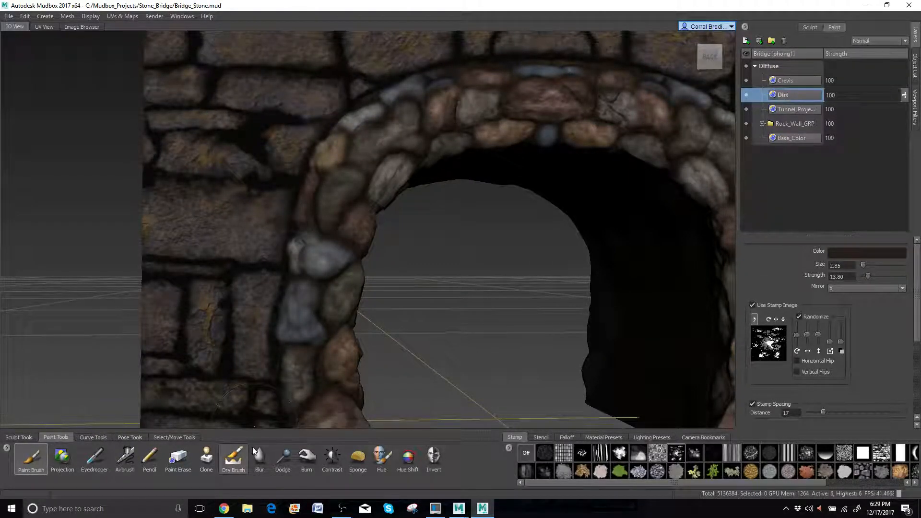
{"action": "left_click", "coordinate": [233, 463]}
{"action": "left_click", "coordinate": [676, 456]}
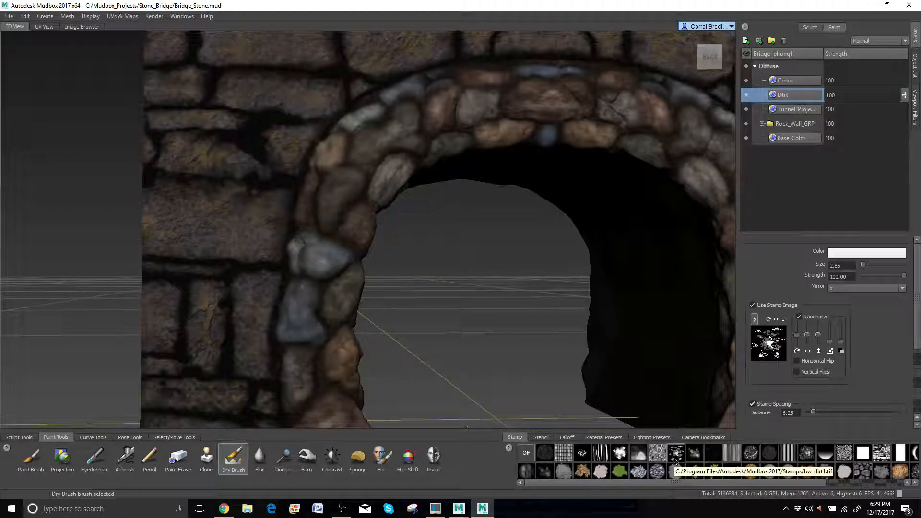
Step: Set the Dry Brush colour to the dark brown from the colour history and its strength to 23.00
{"action": "left_click", "coordinate": [856, 253]}
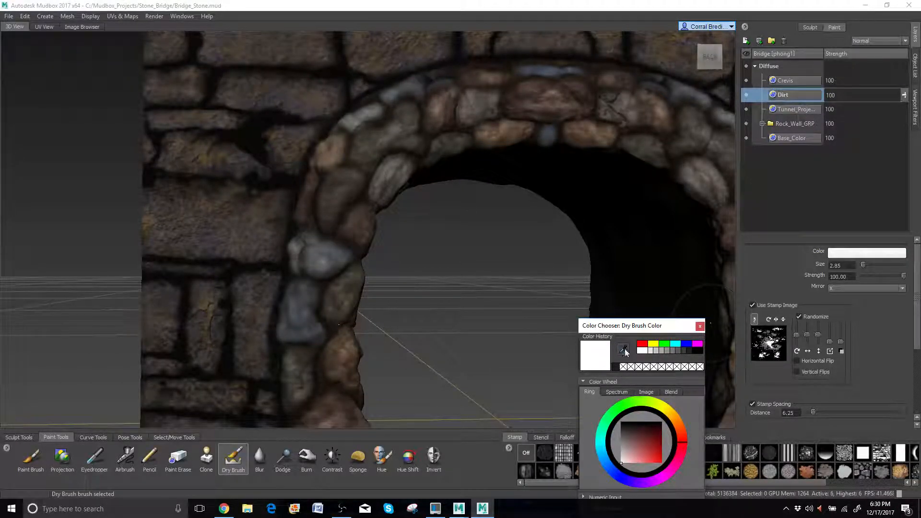
{"action": "left_click", "coordinate": [616, 367]}
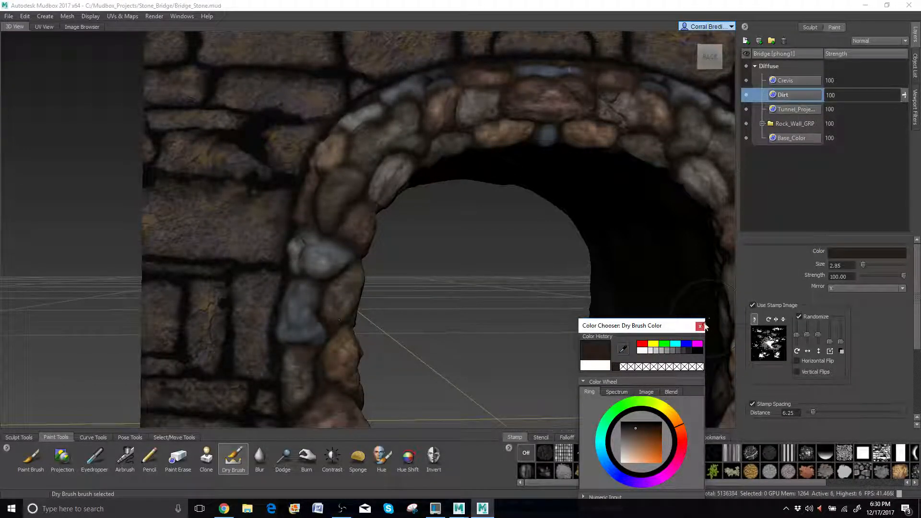
{"action": "left_click", "coordinate": [700, 326]}
{"action": "left_click_drag", "start_coordinate": [904, 276], "coordinate": [871, 277]}
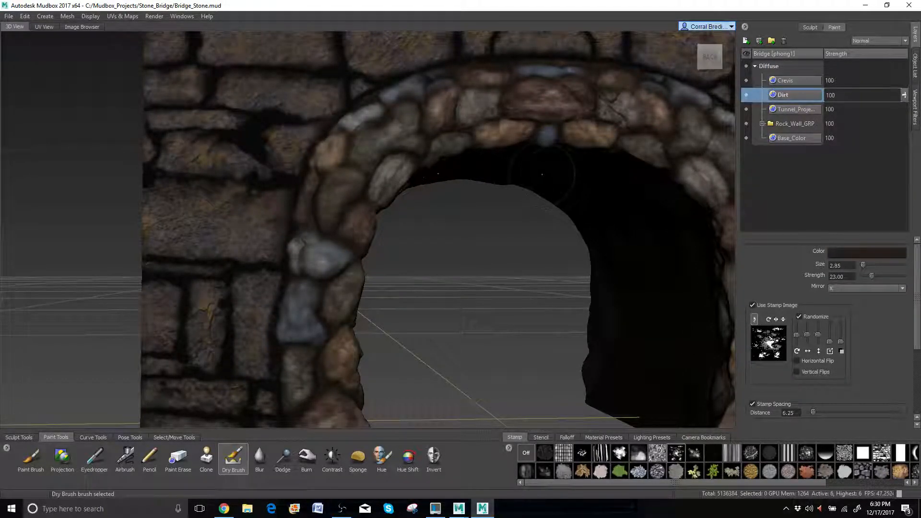
Step: Change the Dry Brush colour to a slightly lighter tone with a dark muted green hue
{"action": "left_click_drag", "start_coordinate": [339, 255], "coordinate": [527, 205], "text": "alt"}
{"action": "scroll", "coordinate": [527, 204], "scroll_direction": "up", "scroll_amount": 2}
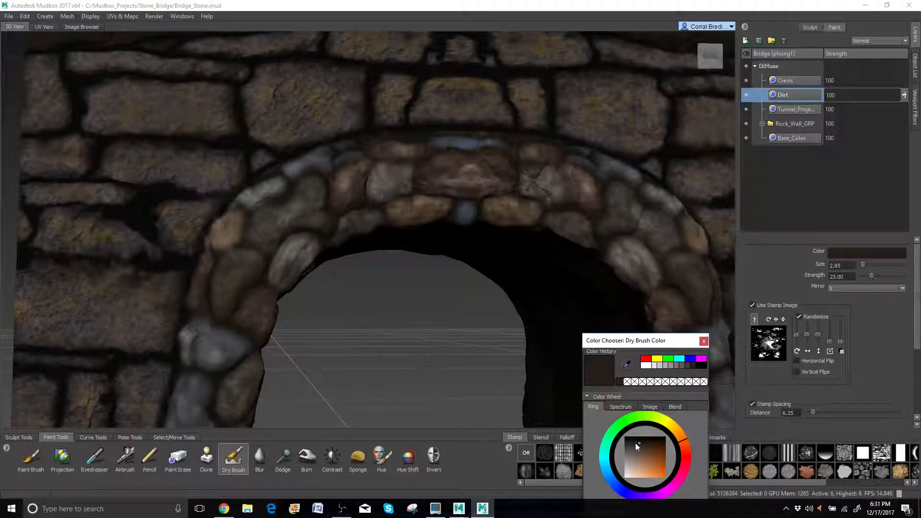
{"action": "left_click", "coordinate": [632, 445]}
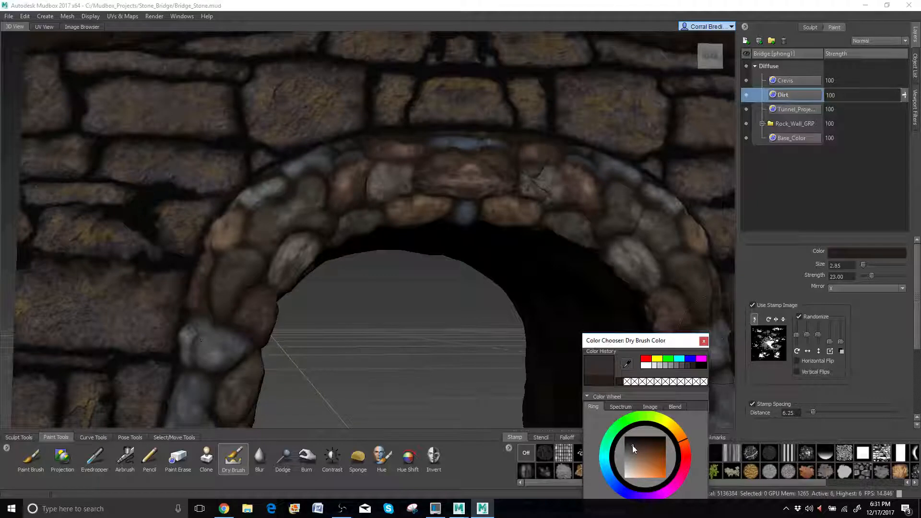
{"action": "left_click", "coordinate": [644, 422]}
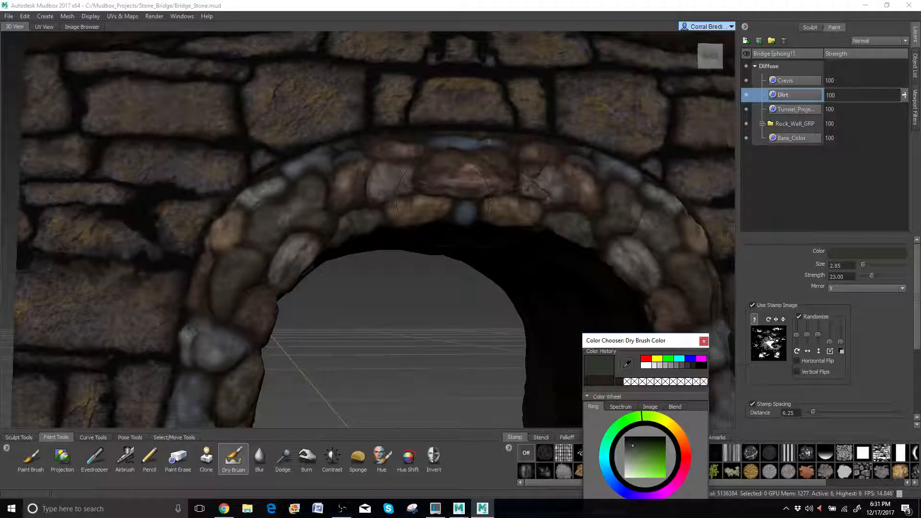
Step: Dry-brush the dark green tint over the large stones at the arch's crown and close the colour chooser
{"action": "left_click", "coordinate": [456, 159]}
{"action": "mouse_move", "coordinate": [456, 159]}
{"action": "left_mouse_down"}
{"action": "mouse_move", "coordinate": [494, 170]}
{"action": "mouse_move", "coordinate": [523, 160]}
{"action": "mouse_move", "coordinate": [546, 184]}
{"action": "left_mouse_up"}
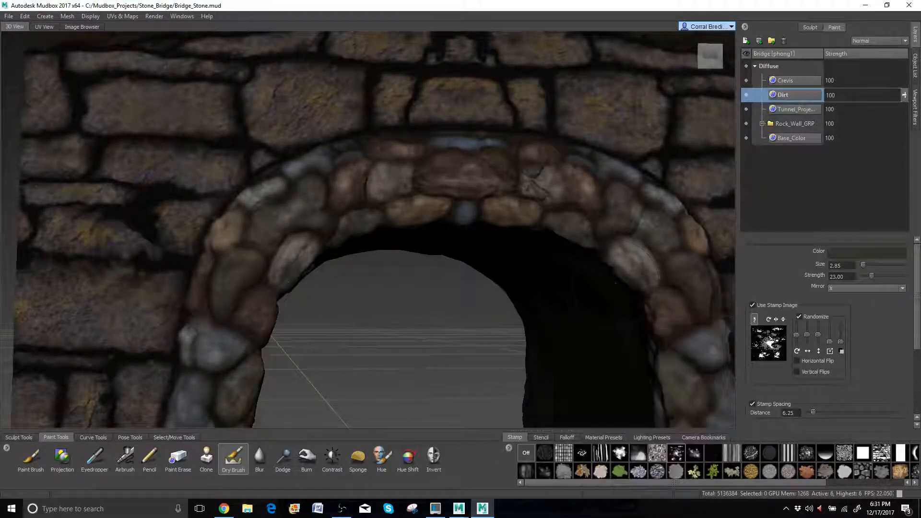
{"action": "left_click", "coordinate": [703, 341]}
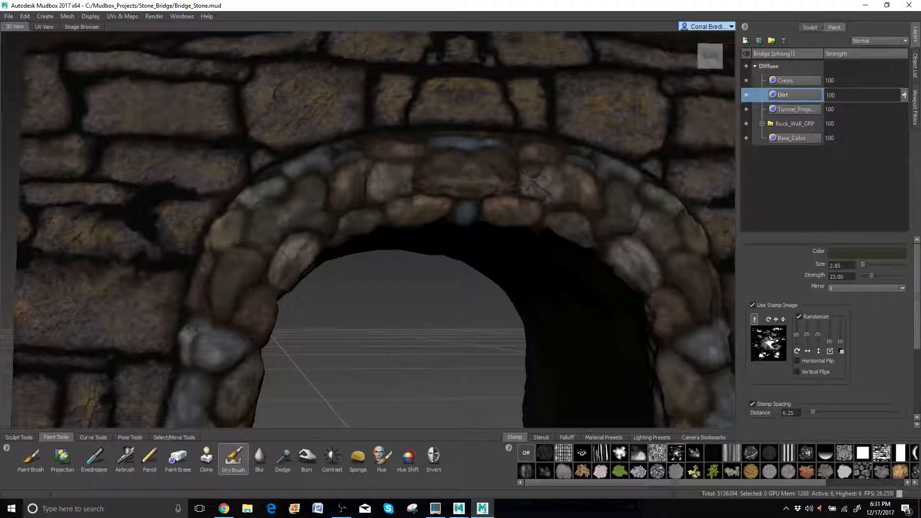
Step: Dry-brush the dark green tint over the stones along the arch's left leg and left shoulder
{"action": "left_click_drag", "start_coordinate": [240, 144], "coordinate": [262, 131], "text": "alt"}
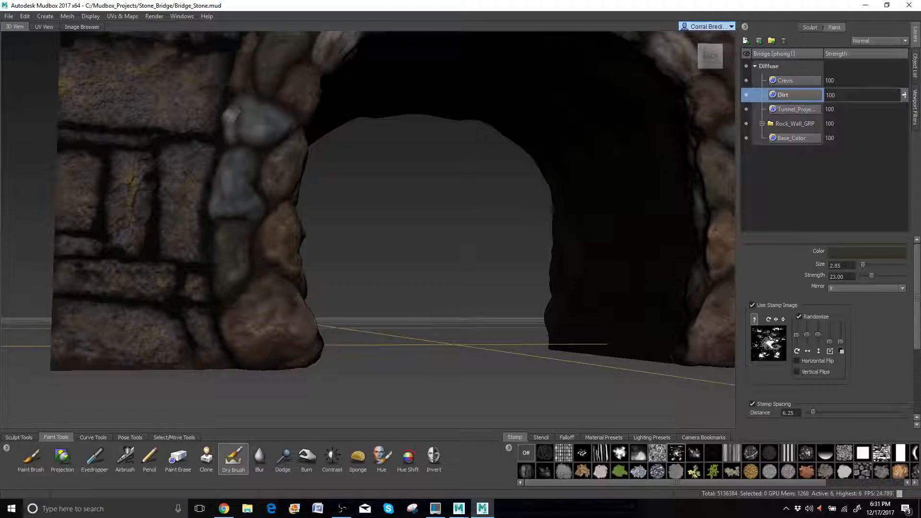
{"action": "middle_click_drag", "start_coordinate": [333, 232], "coordinate": [456, 403], "text": "alt"}
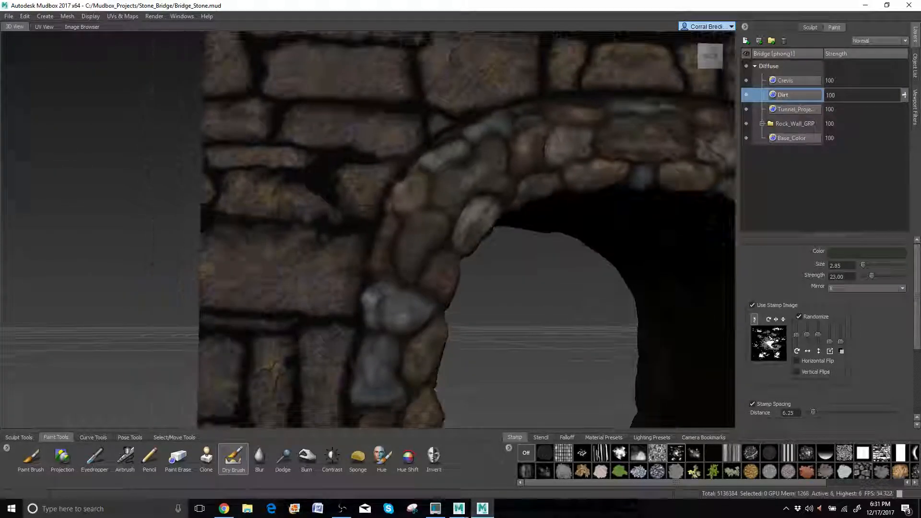
{"action": "left_click_drag", "start_coordinate": [456, 403], "coordinate": [298, 384], "text": "alt"}
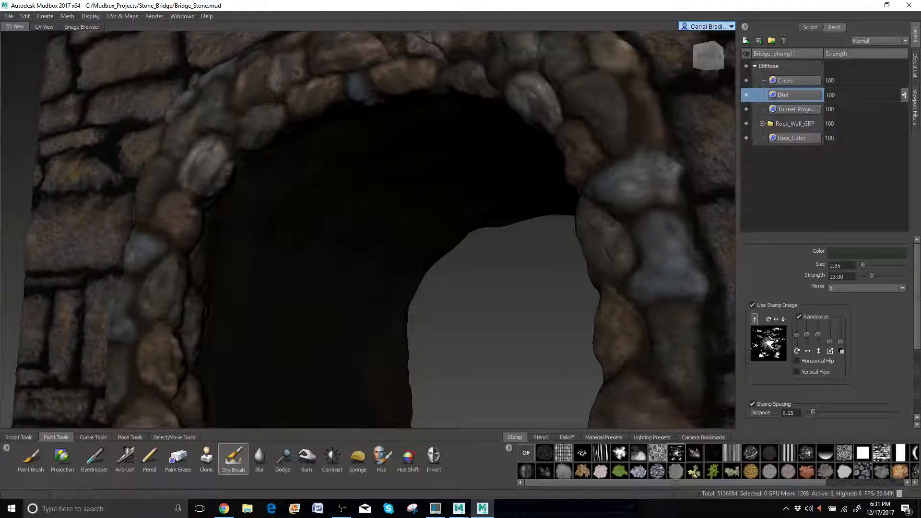
{"action": "middle_click_drag", "start_coordinate": [271, 104], "coordinate": [295, 160], "text": "alt"}
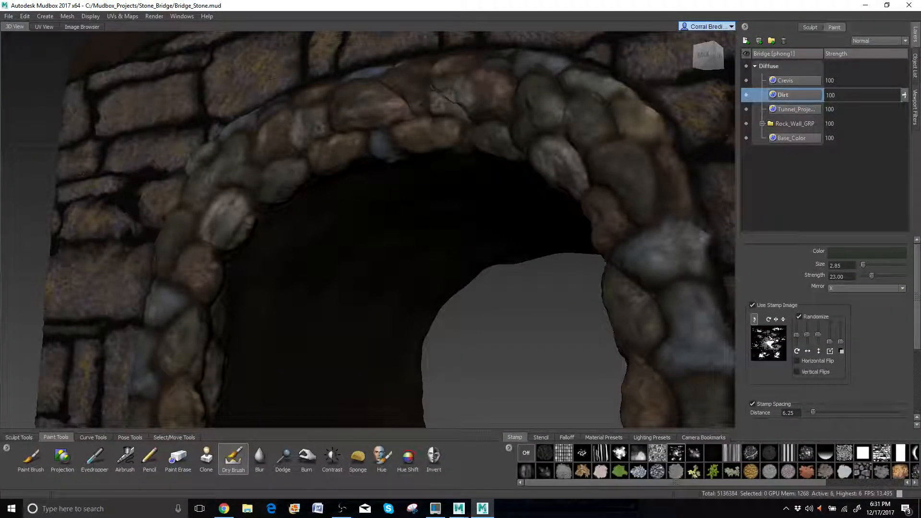
{"action": "left_click_drag", "start_coordinate": [282, 125], "coordinate": [309, 127], "text": "alt"}
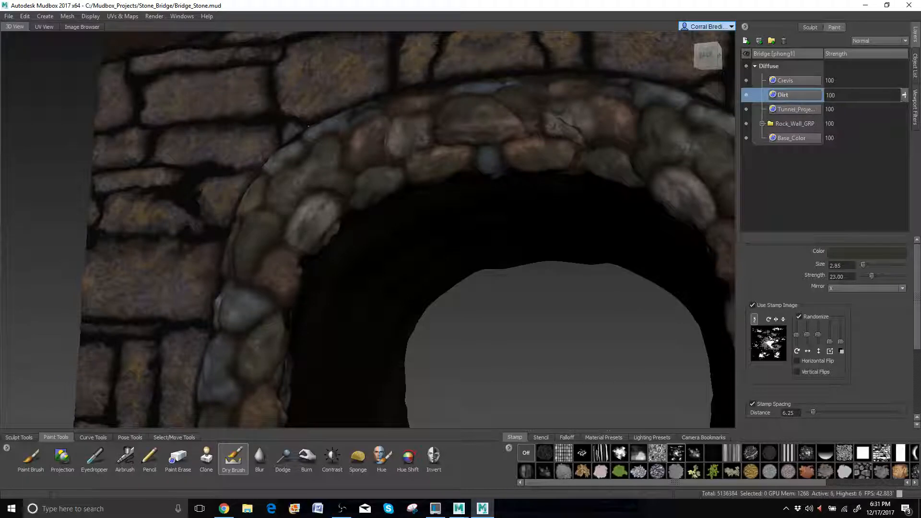
{"action": "left_click_drag", "start_coordinate": [311, 126], "coordinate": [331, 134], "text": "alt"}
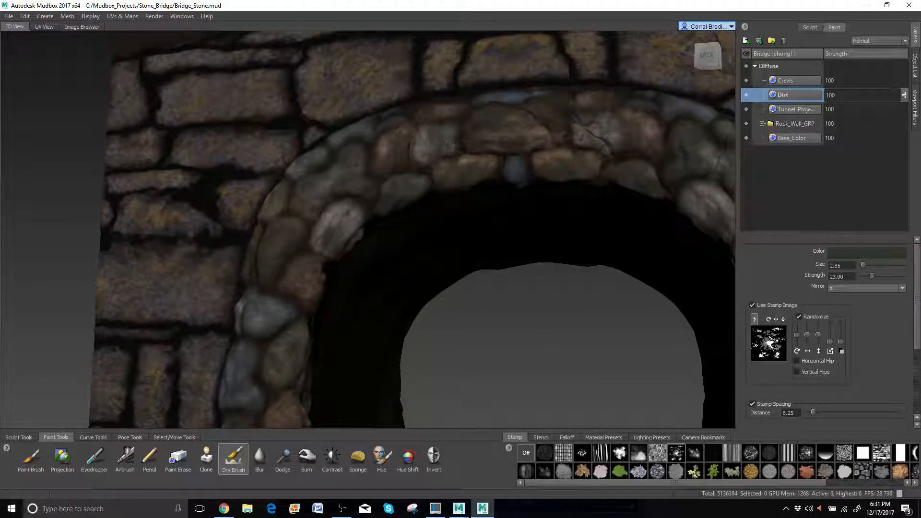
Step: Examine the green-tinted arch from the front and preview the Dirt layer at different strengths
{"action": "left_click_drag", "start_coordinate": [293, 160], "coordinate": [389, 170], "text": "alt"}
{"action": "middle_click_drag", "start_coordinate": [422, 138], "coordinate": [215, 86], "text": "alt"}
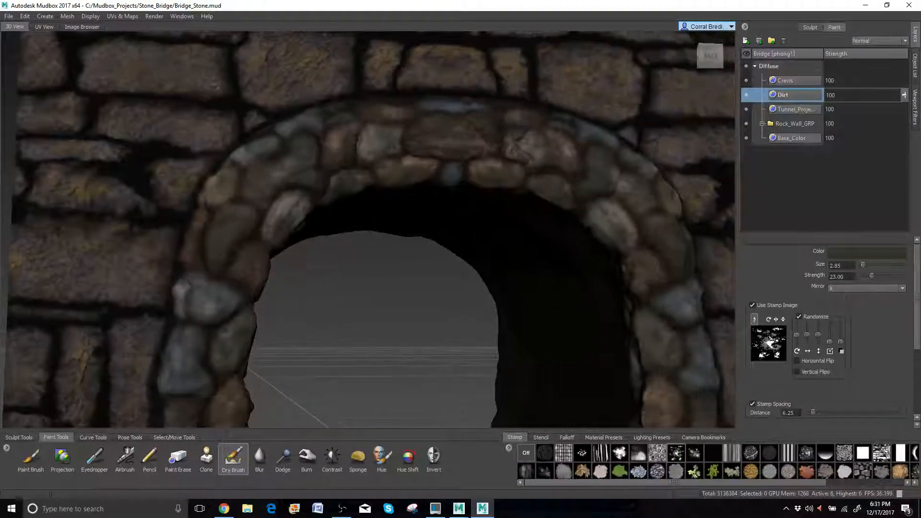
{"action": "middle_click_drag", "start_coordinate": [384, 143], "coordinate": [383, 159], "text": "alt"}
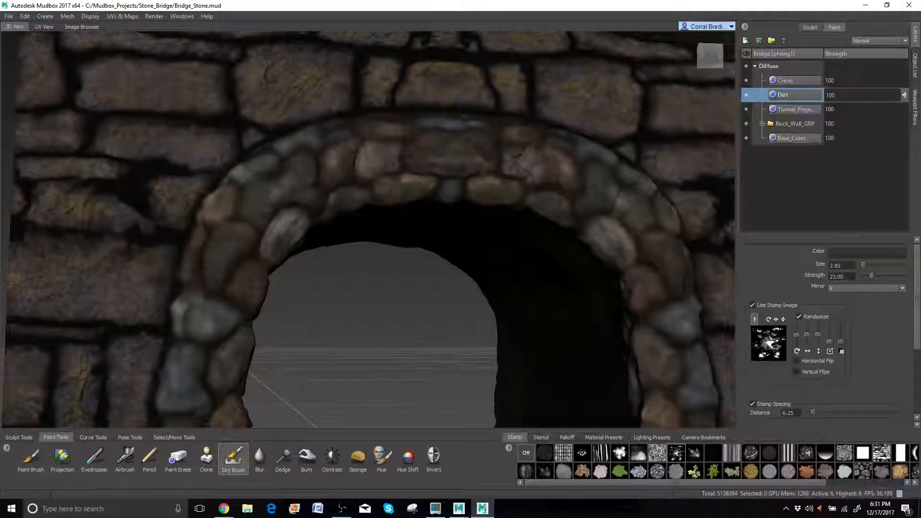
{"action": "scroll", "coordinate": [389, 164], "scroll_direction": "down", "scroll_amount": 3}
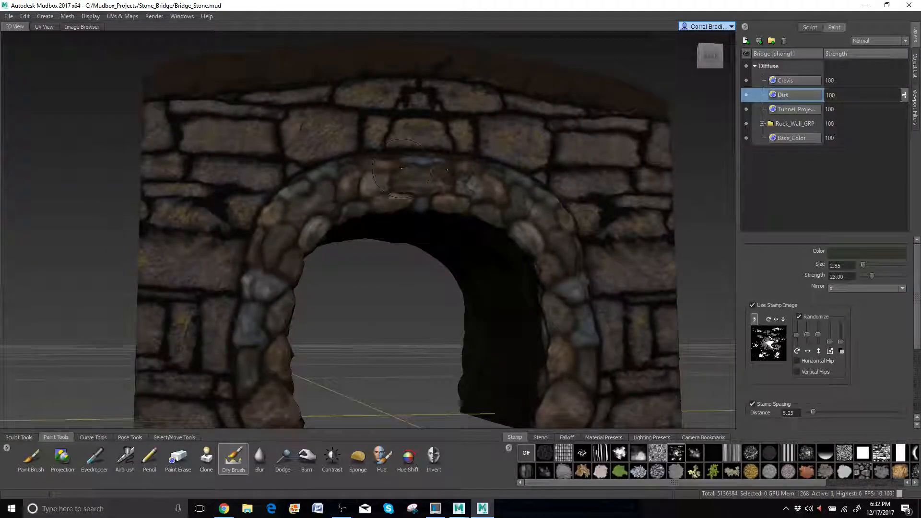
{"action": "middle_click_drag", "start_coordinate": [401, 168], "coordinate": [413, 123], "text": "alt"}
{"action": "scroll", "coordinate": [460, 120], "scroll_direction": "up", "scroll_amount": 2}
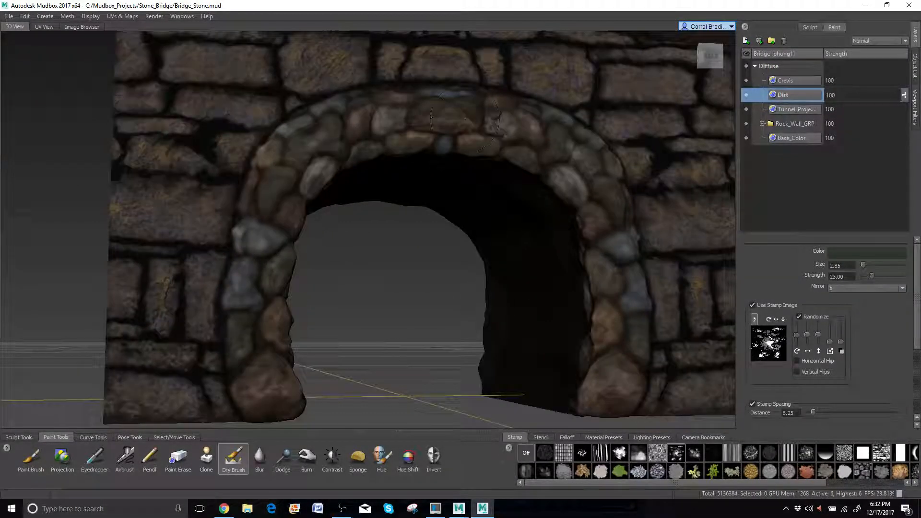
{"action": "scroll", "coordinate": [465, 119], "scroll_direction": "up", "scroll_amount": 2}
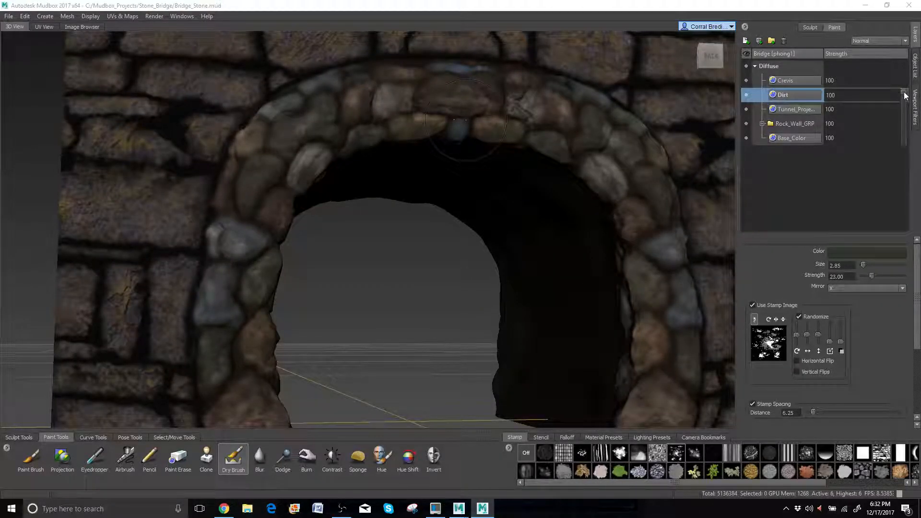
{"action": "left_click_drag", "start_coordinate": [905, 95], "coordinate": [901, 65]}
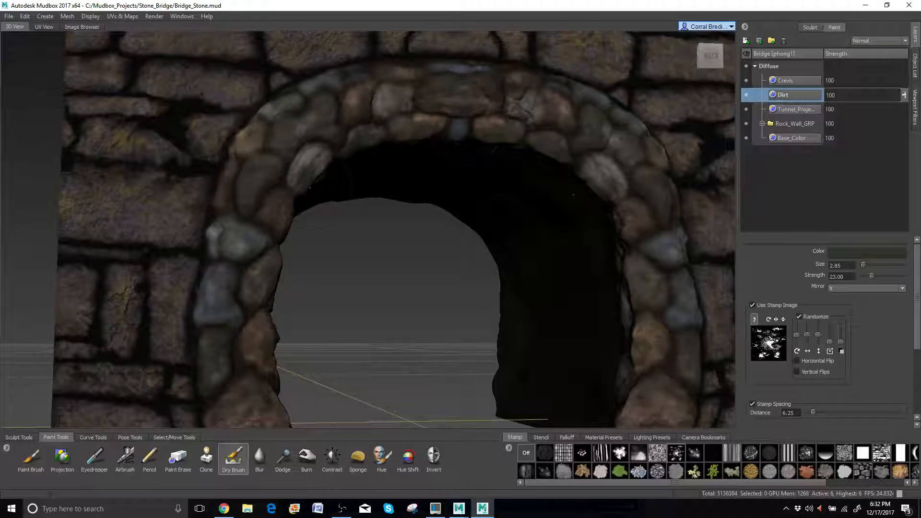
Step: Check the tinted stones on the arch's left shoulder and crown, and make the Crevis paint layer active
{"action": "scroll", "coordinate": [310, 187], "scroll_direction": "up", "scroll_amount": 2}
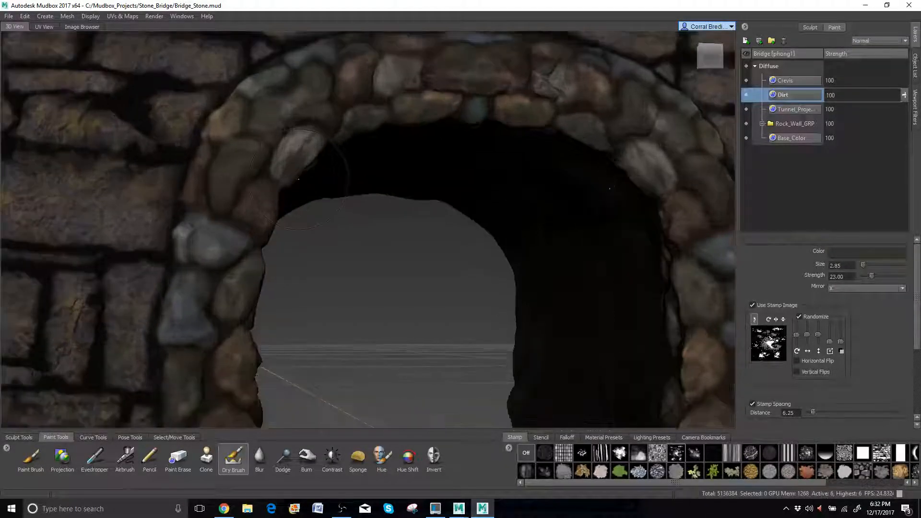
{"action": "scroll", "coordinate": [283, 169], "scroll_direction": "down", "scroll_amount": 2}
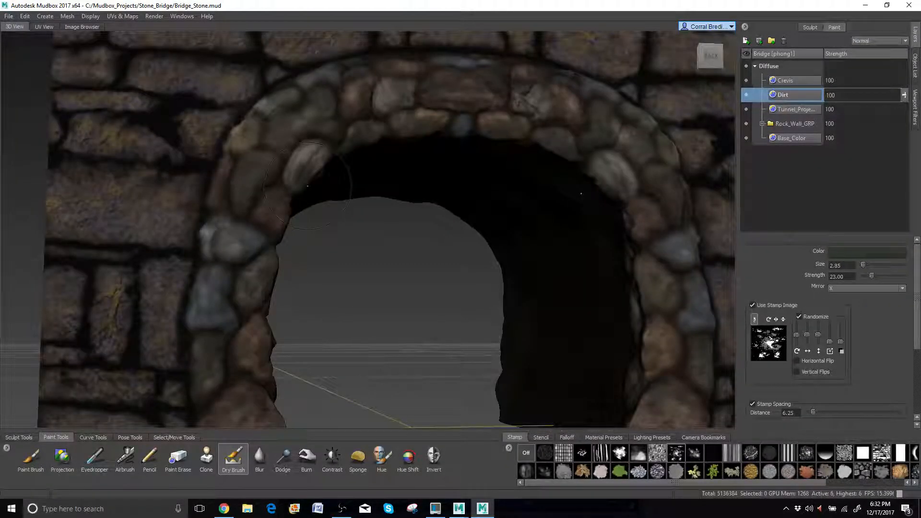
{"action": "scroll", "coordinate": [329, 202], "scroll_direction": "down", "scroll_amount": 3}
{"action": "scroll", "coordinate": [329, 202], "scroll_direction": "down", "scroll_amount": 2}
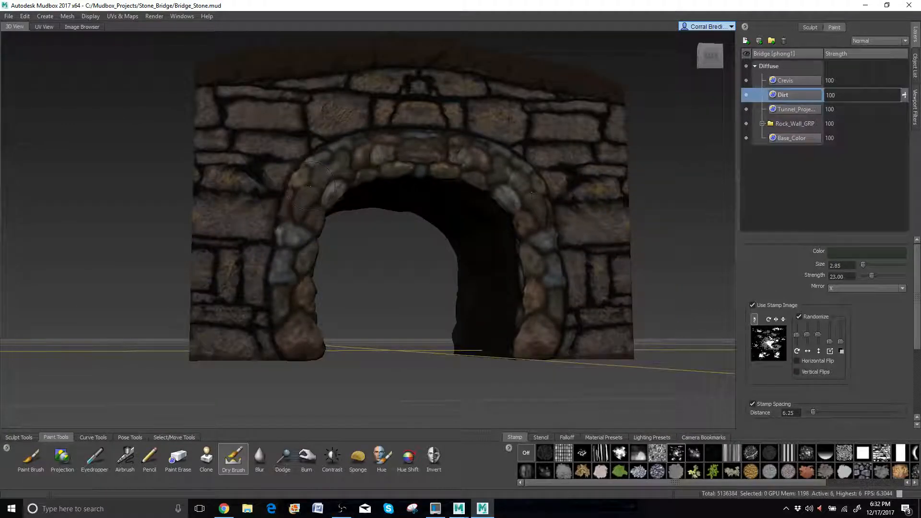
{"action": "scroll", "coordinate": [311, 186], "scroll_direction": "up", "scroll_amount": 3}
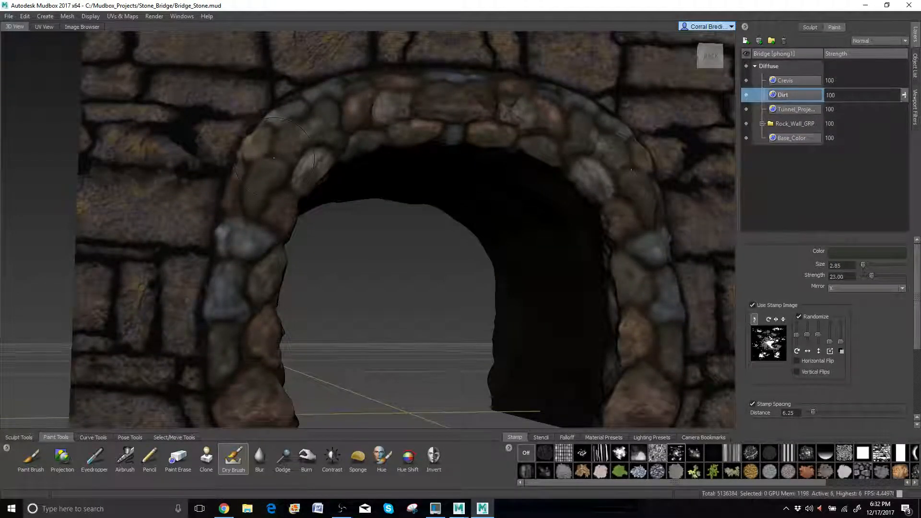
{"action": "scroll", "coordinate": [314, 182], "scroll_direction": "up", "scroll_amount": 2}
{"action": "left_click_drag", "start_coordinate": [314, 181], "coordinate": [273, 197], "text": "alt"}
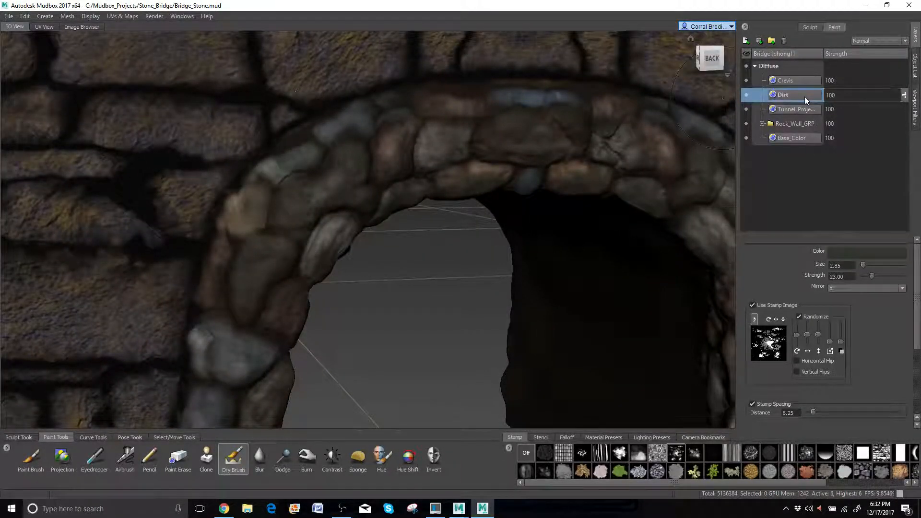
{"action": "left_click", "coordinate": [787, 80]}
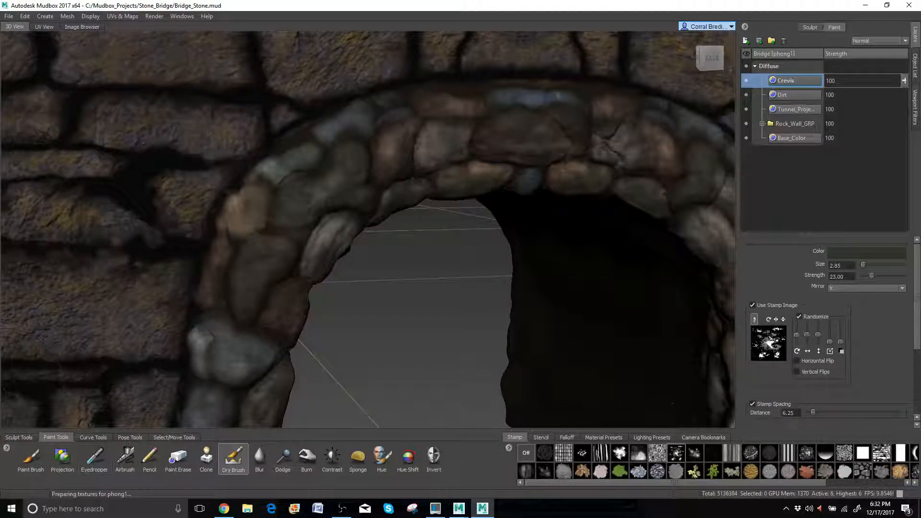
Step: Set the Dry Brush colour to black for the Crevis layer and close the colour chooser
{"action": "left_click", "coordinate": [880, 254]}
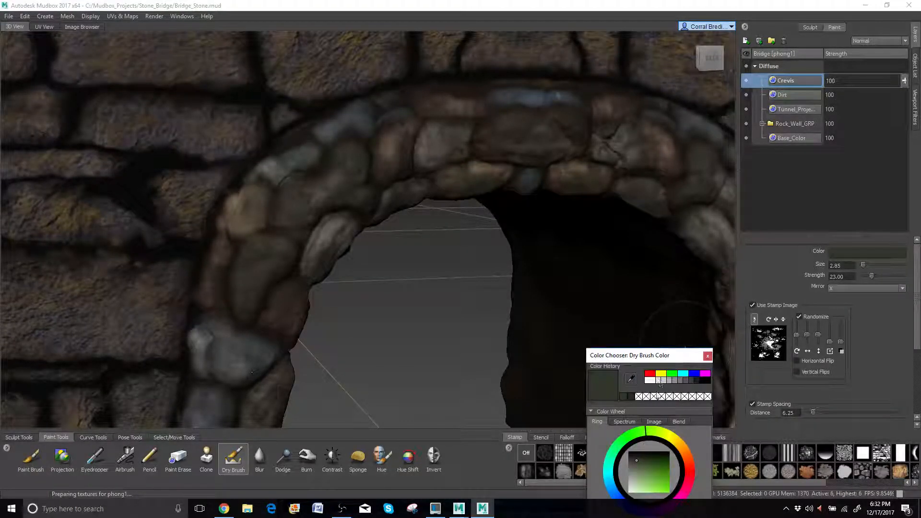
{"action": "left_click", "coordinate": [707, 379]}
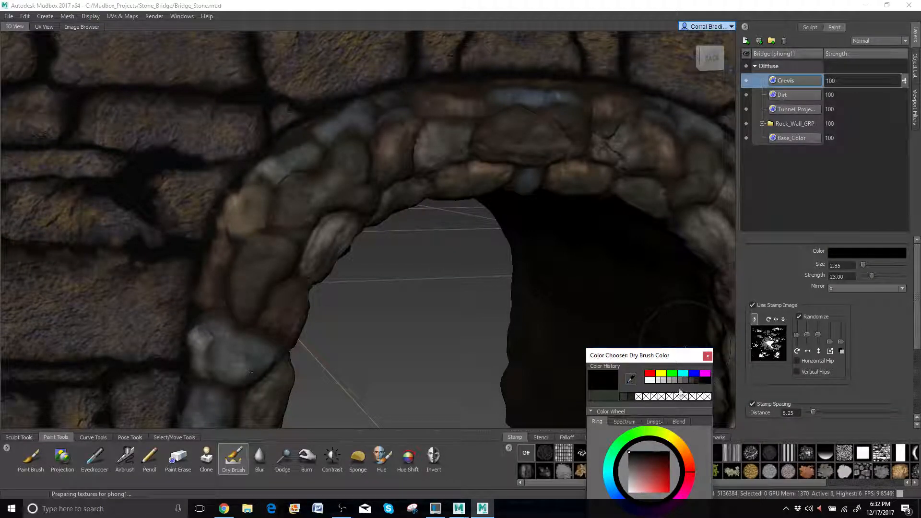
{"action": "left_click", "coordinate": [707, 356]}
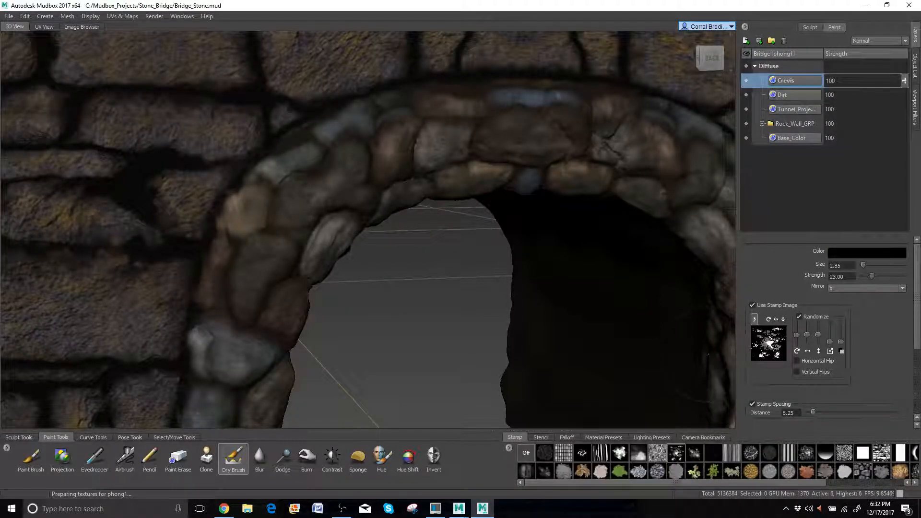
Step: Switch to the Paint Brush, set its colour to black and close the colour chooser
{"action": "left_click", "coordinate": [23, 459]}
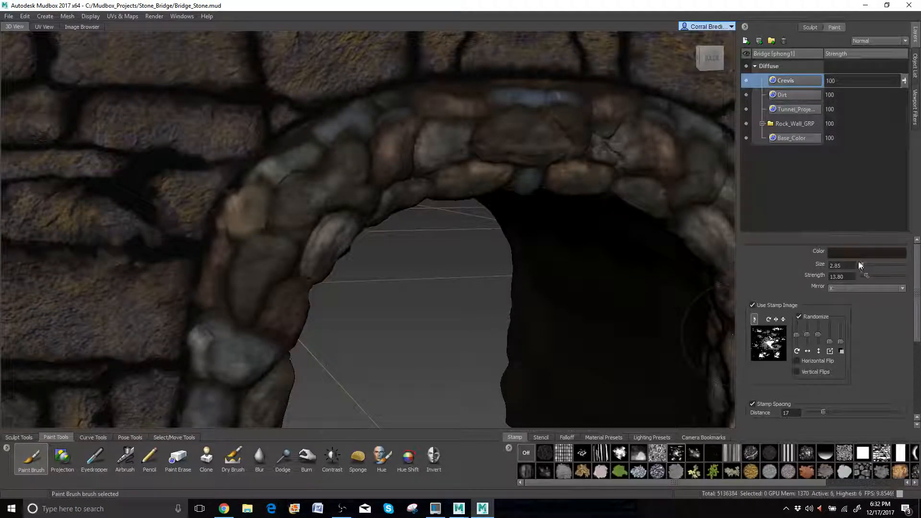
{"action": "left_click", "coordinate": [854, 254]}
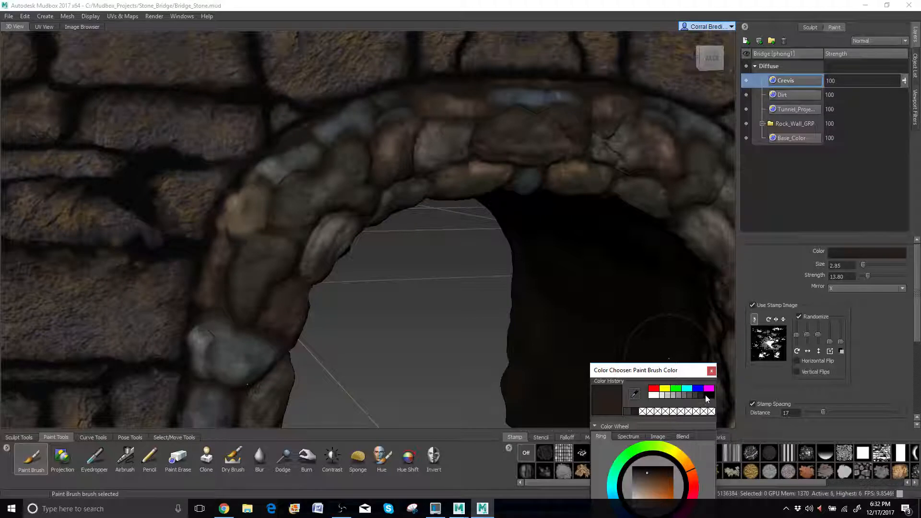
{"action": "left_click", "coordinate": [707, 396]}
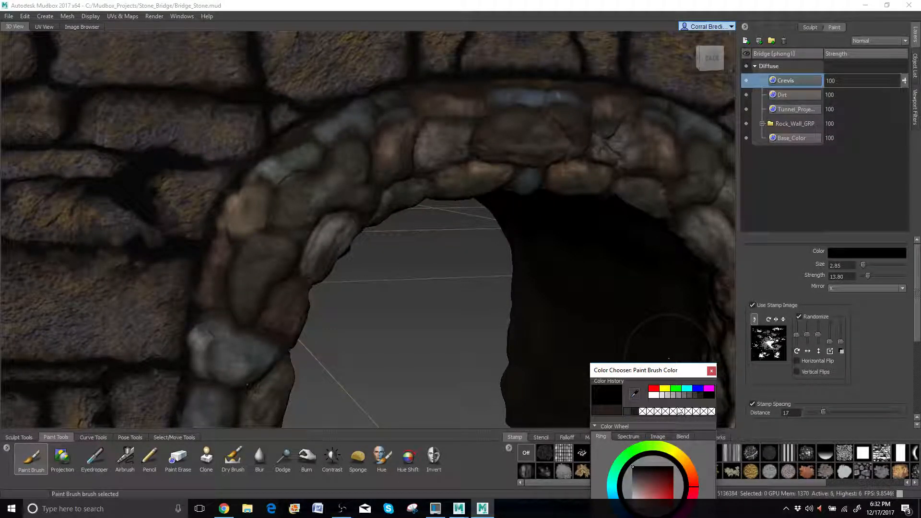
{"action": "left_click", "coordinate": [711, 371]}
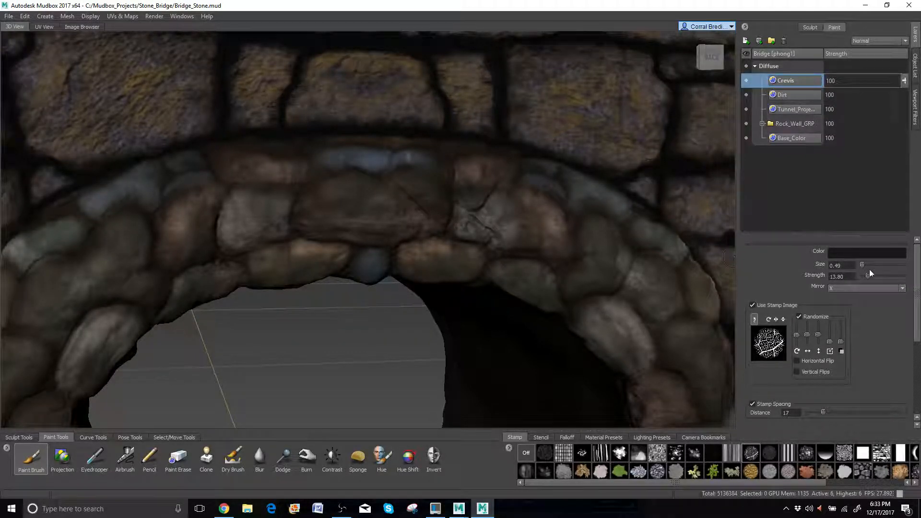
Step: Raise the Paint Brush strength to 40.20 and darken the crevices between the stones at the arch's crown
{"action": "left_click_drag", "start_coordinate": [868, 275], "coordinate": [874, 275]}
{"action": "left_click_drag", "start_coordinate": [876, 276], "coordinate": [880, 275]}
{"action": "mouse_move", "coordinate": [173, 192]}
{"action": "left_mouse_down", "text": "alt"}
{"action": "mouse_move", "coordinate": [225, 193]}
{"action": "mouse_move", "coordinate": [146, 126]}
{"action": "left_mouse_up", "text": "alt"}
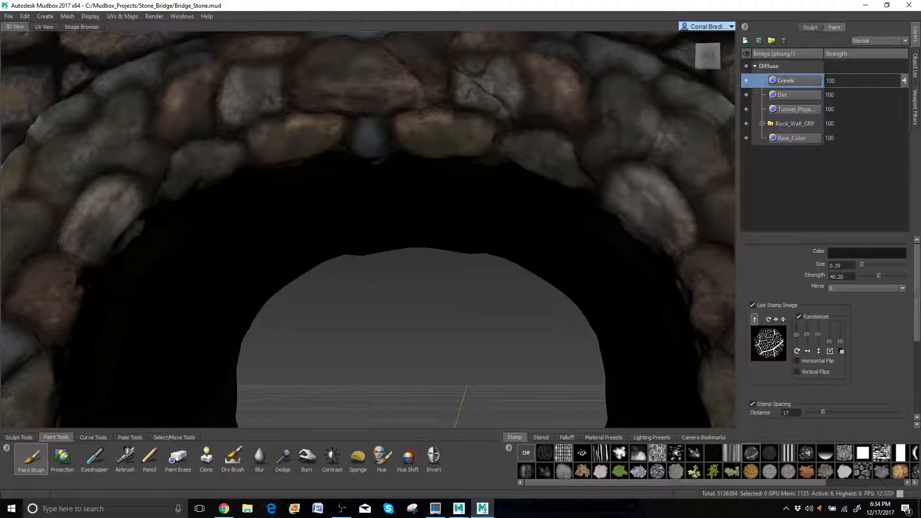
Step: Paint the dark crevices between the stones along the arch's left shoulder on the Crevis layer
{"action": "mouse_move", "coordinate": [64, 115]}
{"action": "middle_mouse_down", "text": "alt"}
{"action": "mouse_move", "coordinate": [207, 171]}
{"action": "mouse_move", "coordinate": [248, 174]}
{"action": "middle_mouse_up", "text": "alt"}
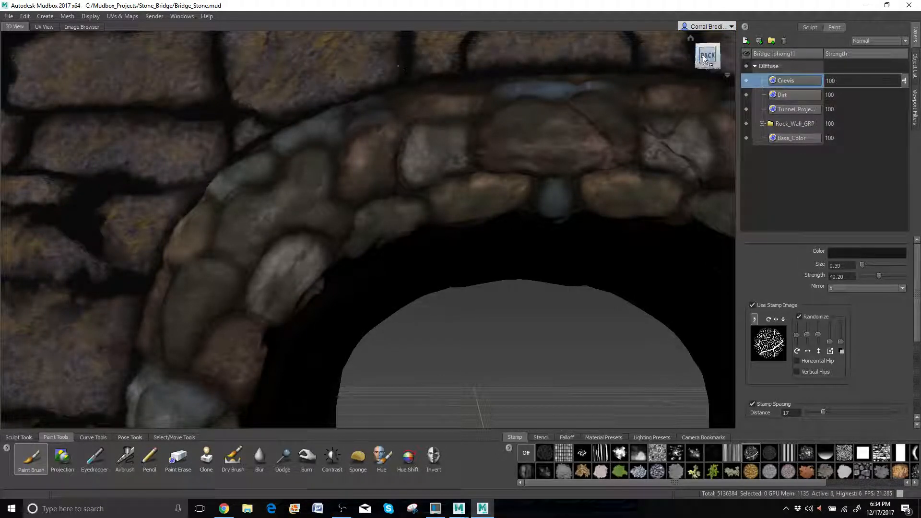
{"action": "left_click", "coordinate": [691, 38]}
{"action": "left_click_drag", "start_coordinate": [499, 73], "coordinate": [514, 94], "text": "alt"}
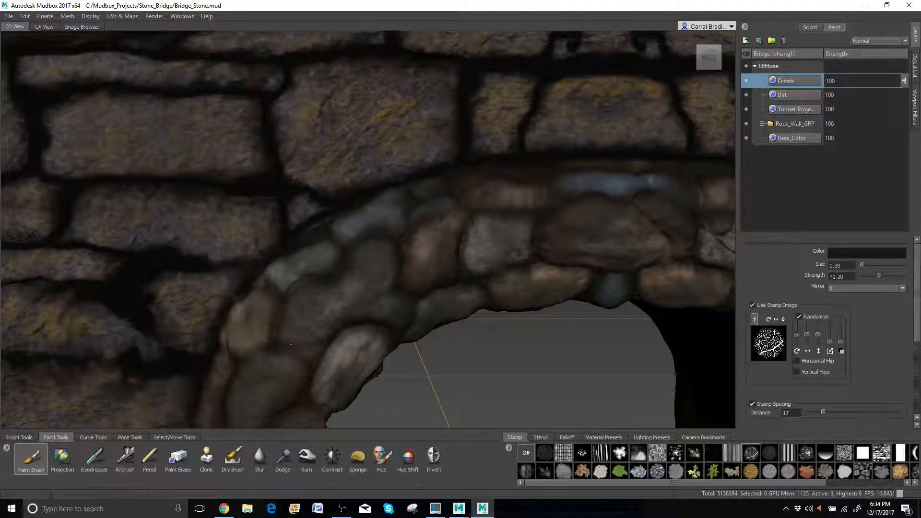
{"action": "left_click_drag", "start_coordinate": [240, 172], "coordinate": [242, 263], "text": "alt"}
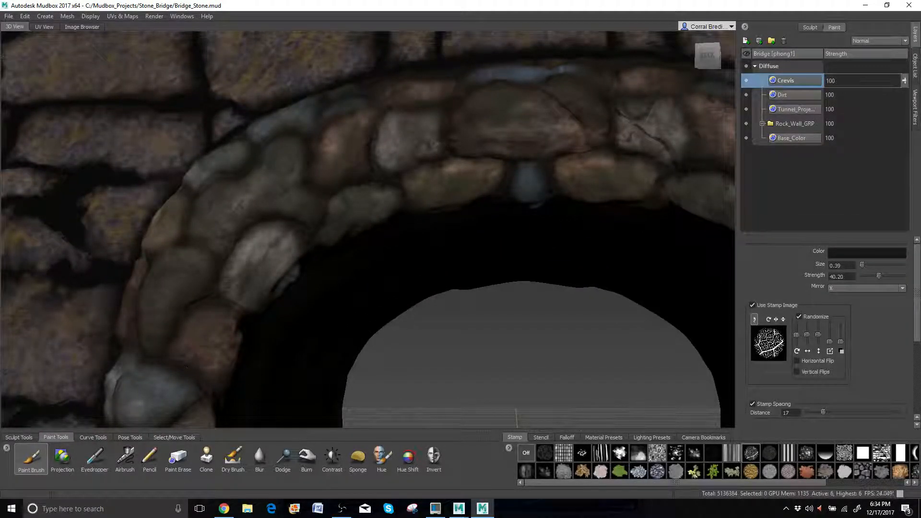
{"action": "left_click_drag", "start_coordinate": [516, 417], "coordinate": [191, 356], "text": "alt"}
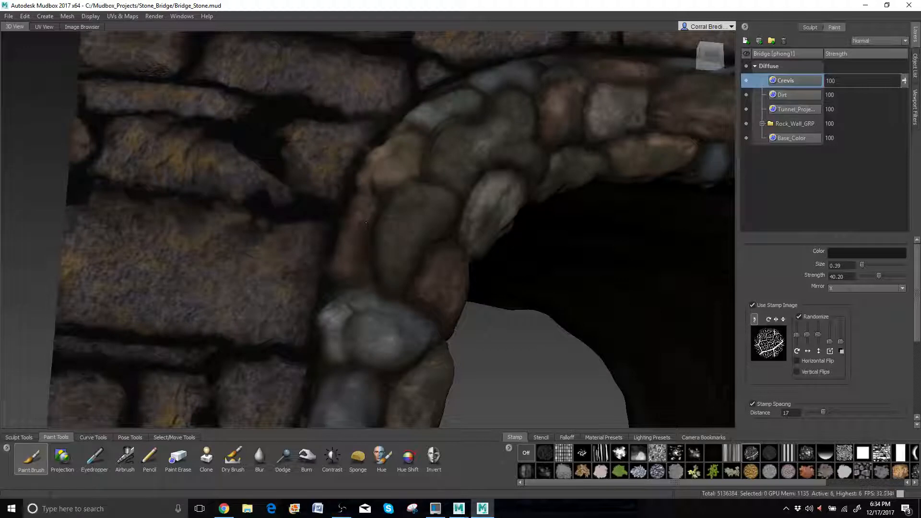
Step: Darken the gaps around the stones down the arch's left leg to its base
{"action": "middle_click_drag", "start_coordinate": [327, 371], "coordinate": [327, 265], "text": "alt"}
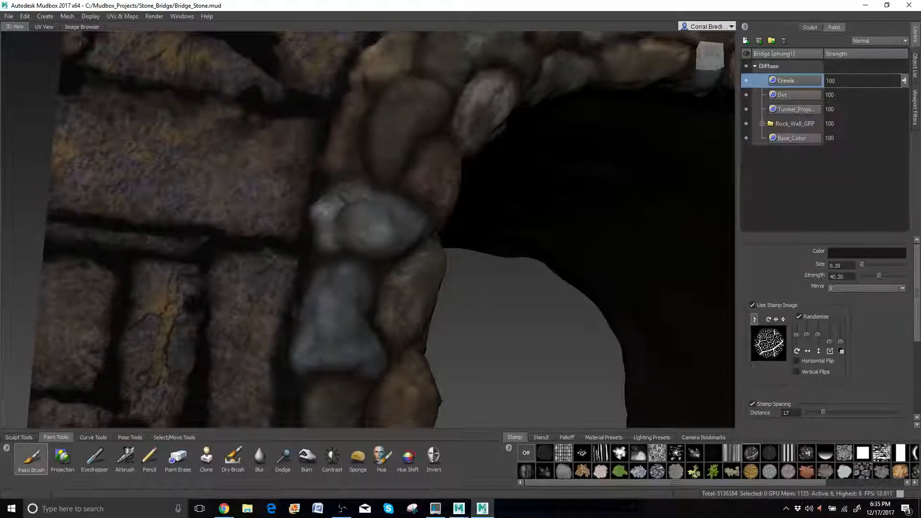
{"action": "left_click_drag", "start_coordinate": [384, 378], "coordinate": [372, 317], "text": "alt"}
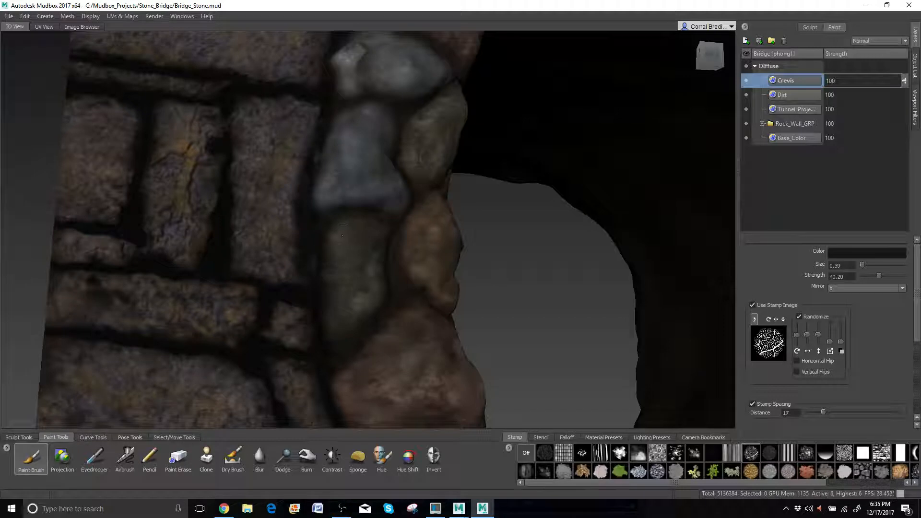
{"action": "right_click_drag", "start_coordinate": [325, 277], "coordinate": [259, 277], "text": "alt"}
{"action": "middle_click_drag", "start_coordinate": [259, 277], "coordinate": [262, 230], "text": "alt"}
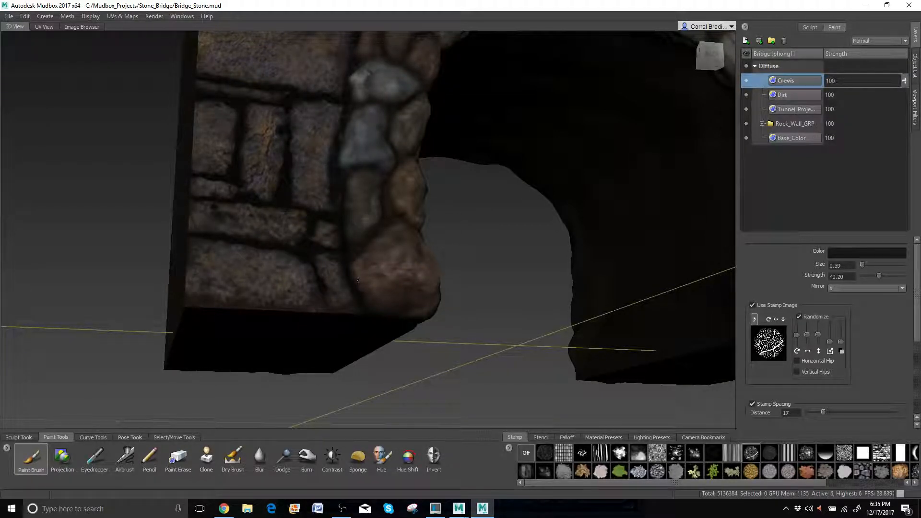
Step: Paint the crevices between the lowest stones facing the tunnel on the left leg, and check the whole arch
{"action": "left_click_drag", "start_coordinate": [358, 281], "coordinate": [197, 237], "text": "alt"}
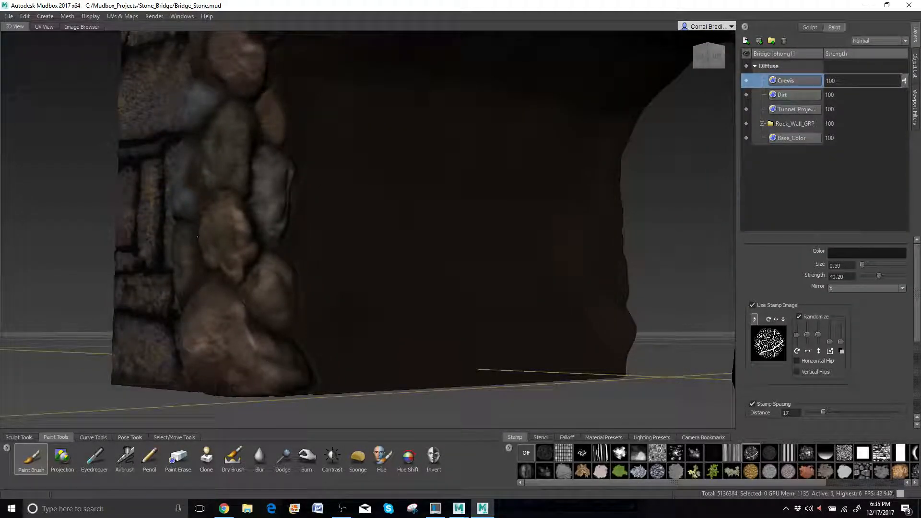
{"action": "left_click_drag", "start_coordinate": [241, 282], "coordinate": [240, 284]}
{"action": "right_click_drag", "start_coordinate": [260, 141], "coordinate": [303, 201], "text": "alt"}
{"action": "middle_click_drag", "start_coordinate": [307, 139], "coordinate": [209, 244], "text": "alt"}
{"action": "left_click_drag", "start_coordinate": [208, 245], "coordinate": [306, 228], "text": "alt"}
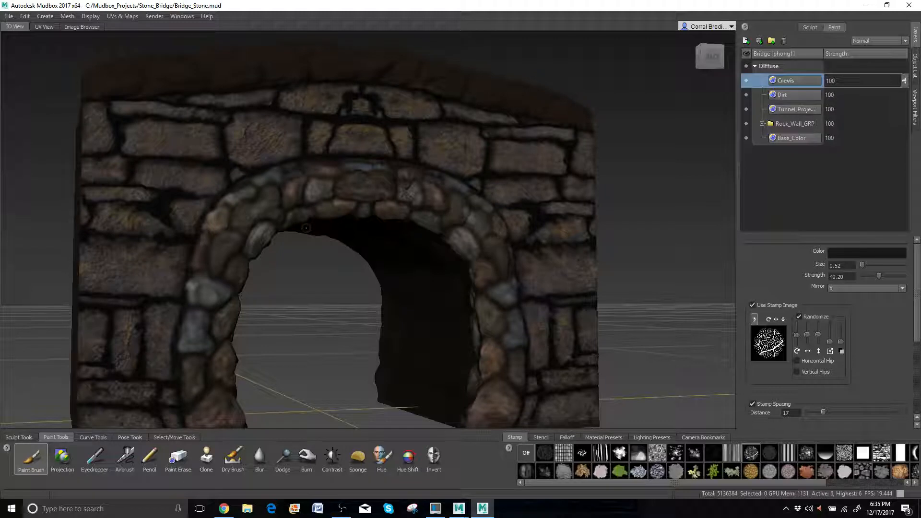